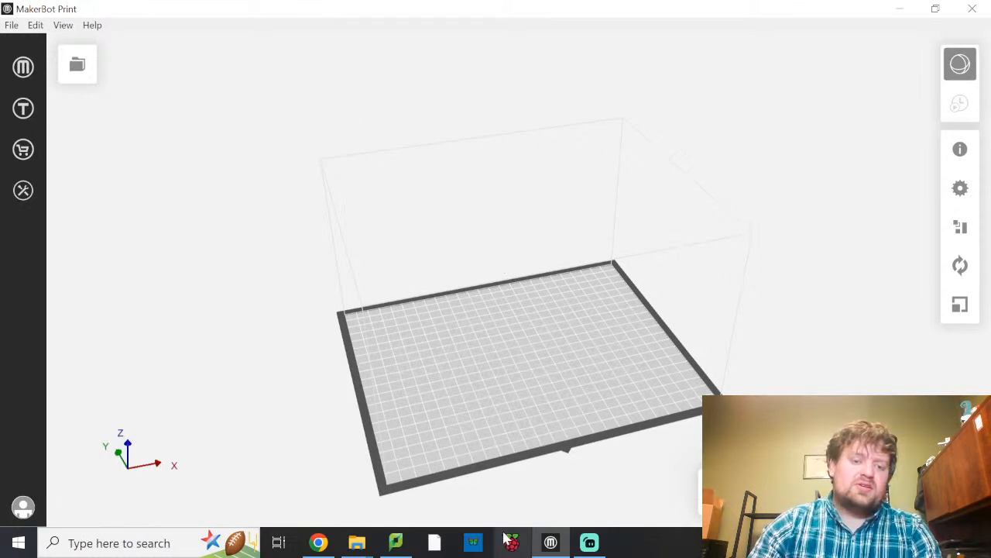
Switch to Chrome and review the "makerbot print download" search and its Download MakerBot Print 3D Printing Software result.
left_click(318, 544)
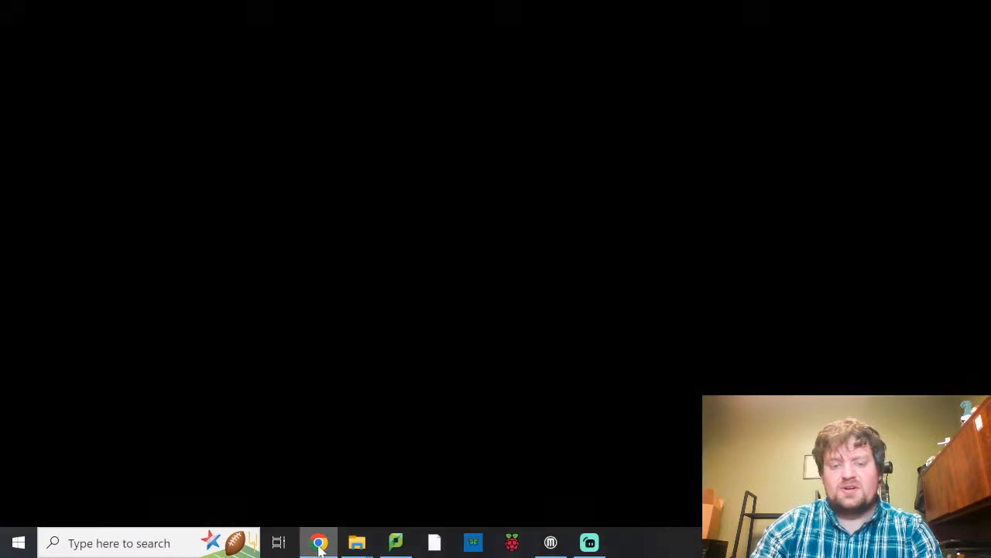
left_click(86, 14)
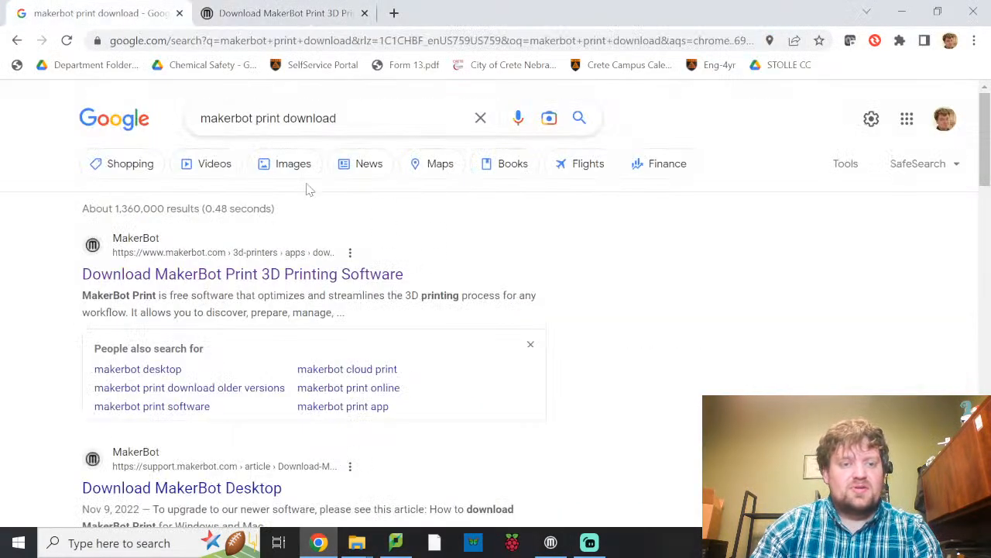
left_click_drag(362, 119, 200, 136)
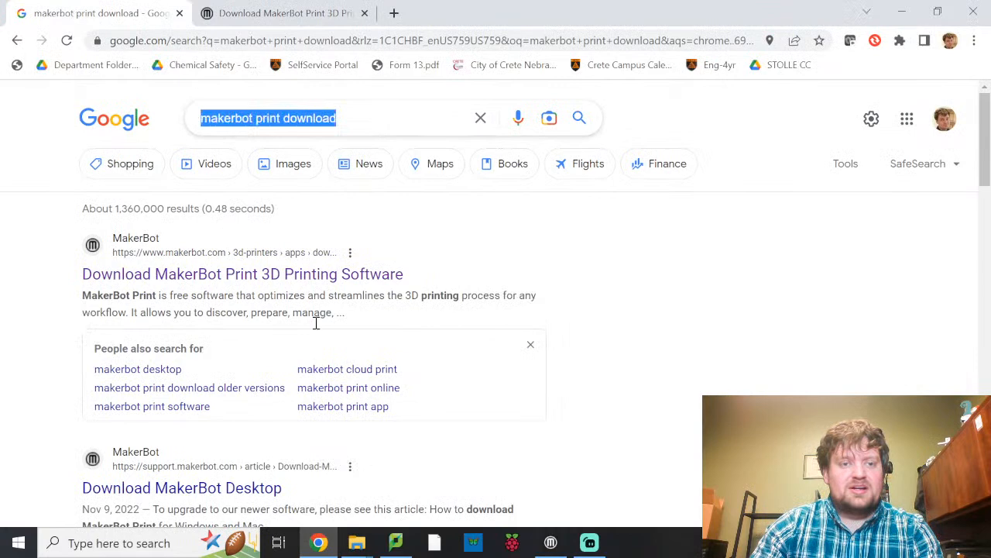
left_click(591, 260)
left_click_drag(82, 274, 413, 283)
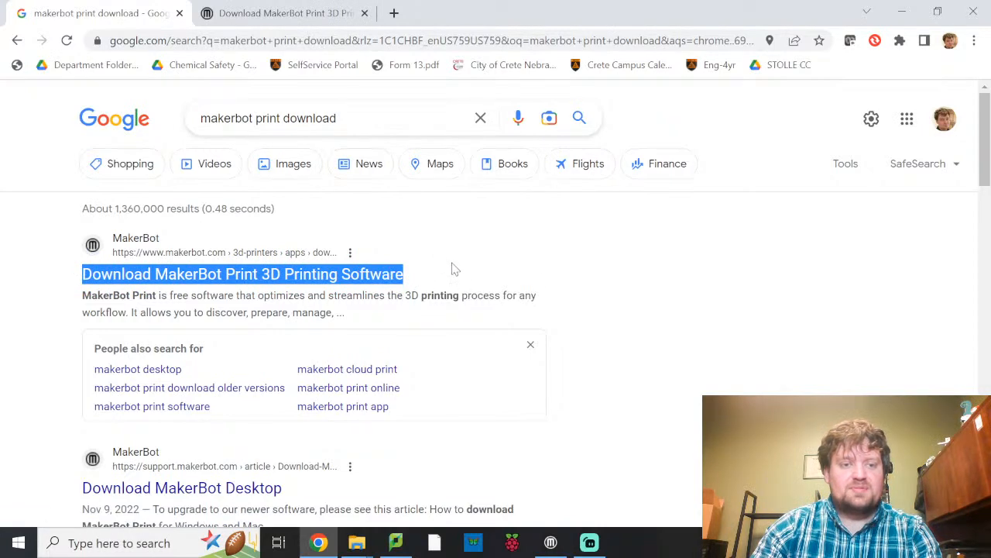
left_click(541, 279)
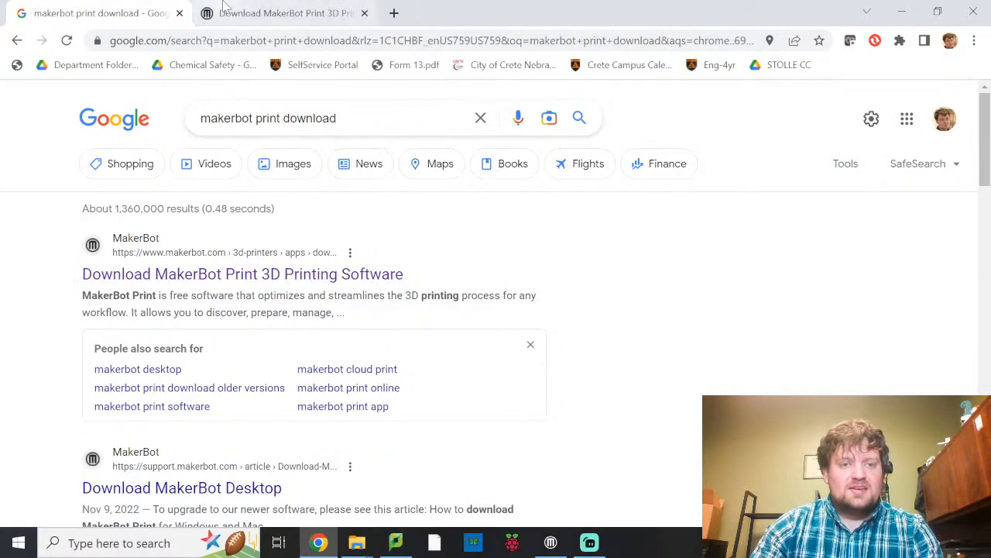
View the already open MakerBot Print download page, checking its web address and the MakerBot CloudPrint introduction.
left_click(271, 13)
left_click(436, 37)
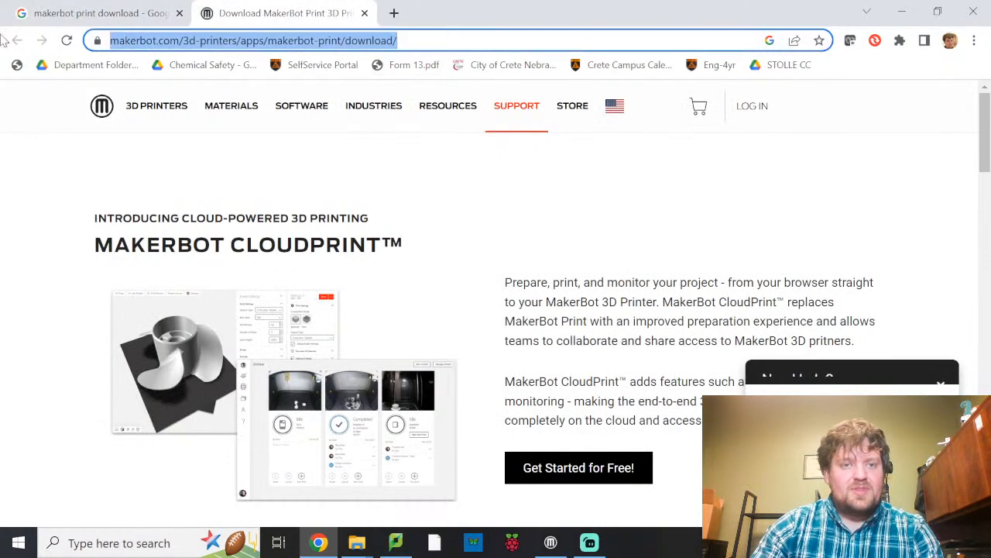
left_click(556, 41)
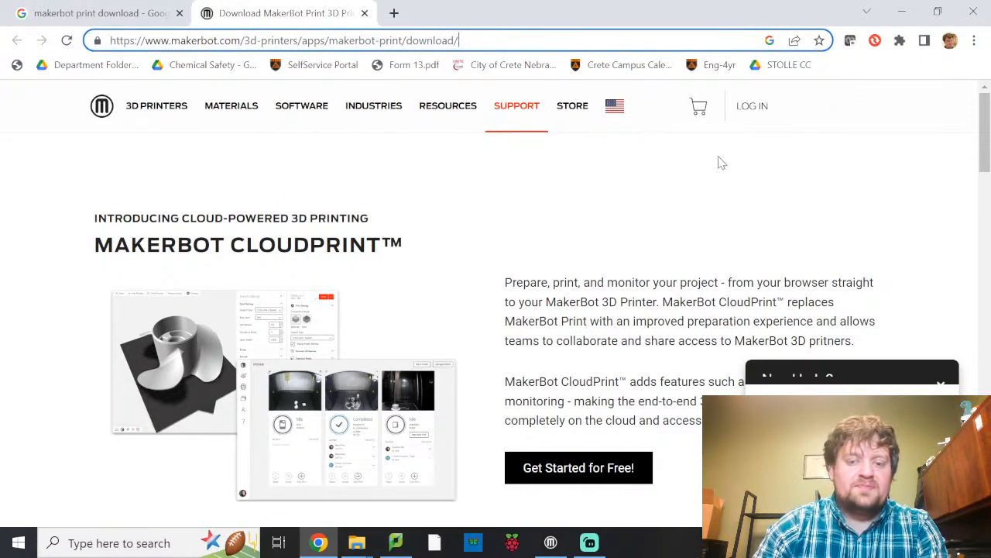
left_click_drag(177, 251, 365, 261)
left_click(652, 309)
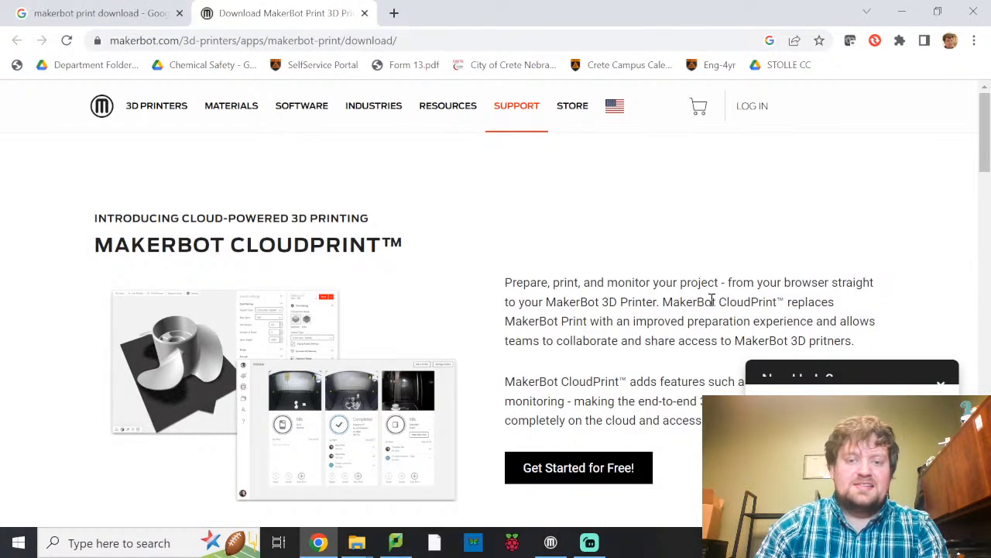
Dismiss the help chat and locate the MakerBot Print 4.10.1 download section on the page.
scroll(712, 302, "down", 1)
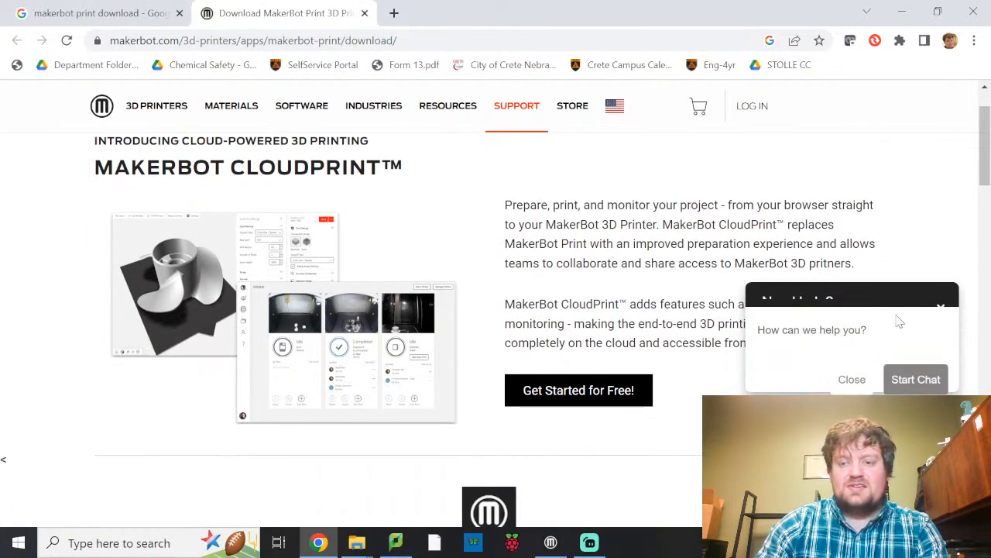
left_click(852, 379)
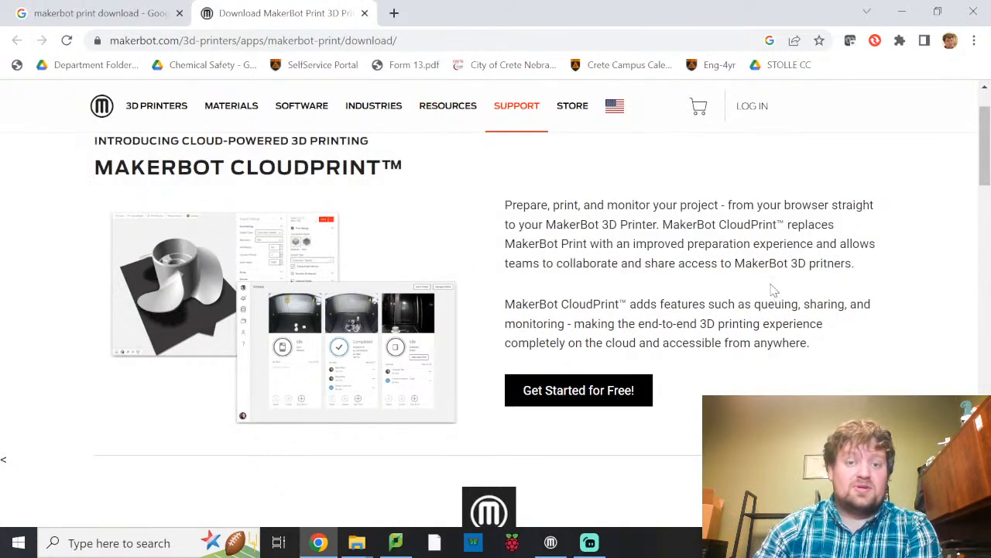
scroll(773, 283, "down", 3)
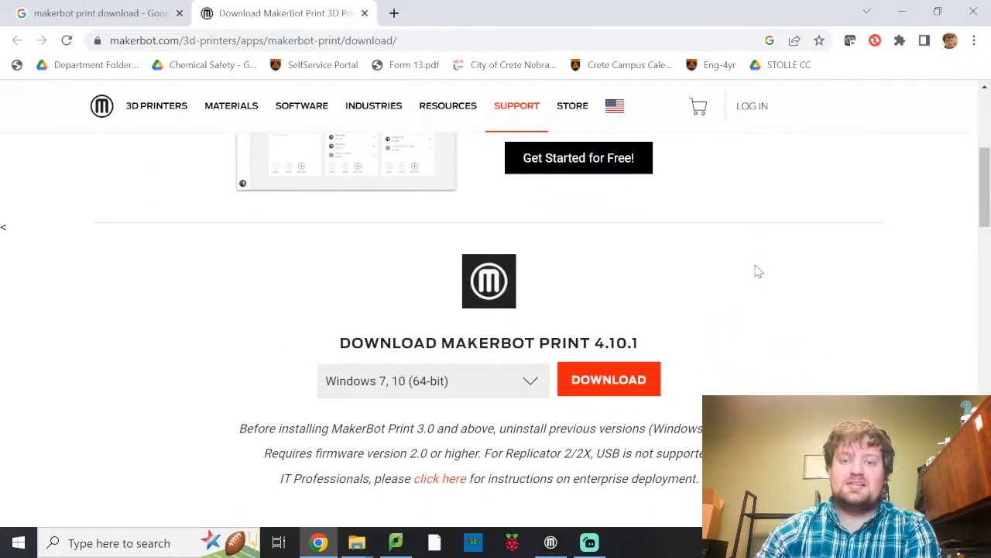
scroll(759, 267, "down", 1)
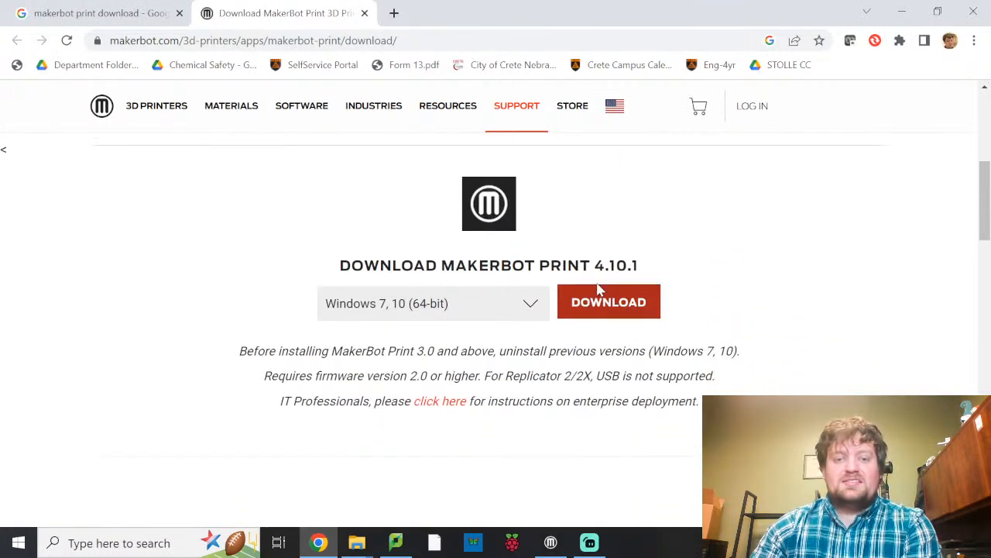
left_click_drag(342, 275, 637, 243)
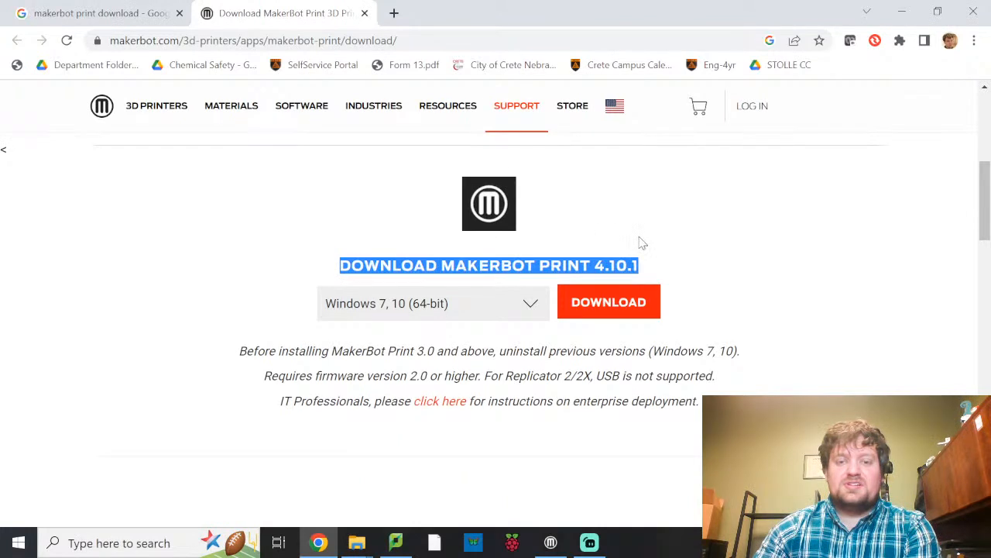
left_click(642, 244)
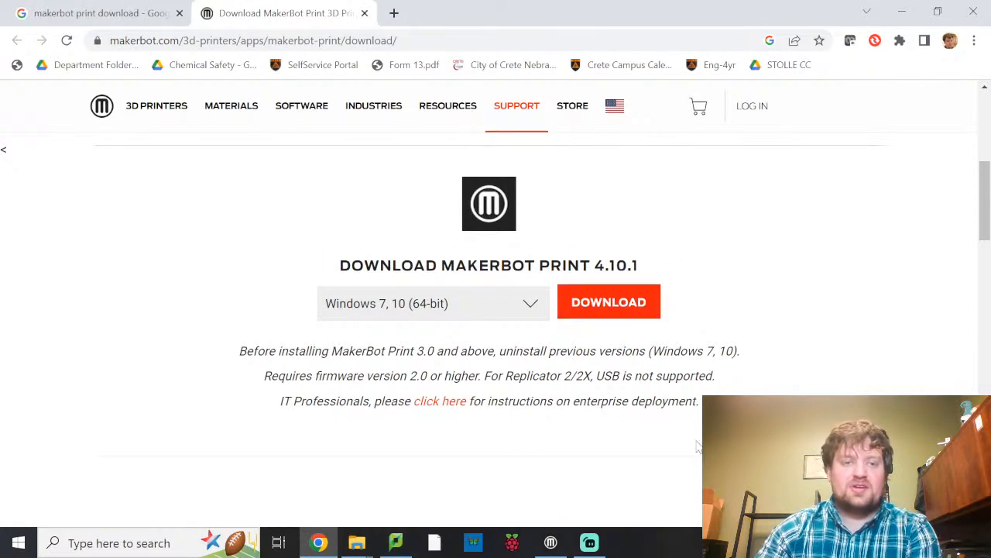
Switch to MakerBot Print and examine the empty build plate and build volume from different angles and distances.
left_click(550, 542)
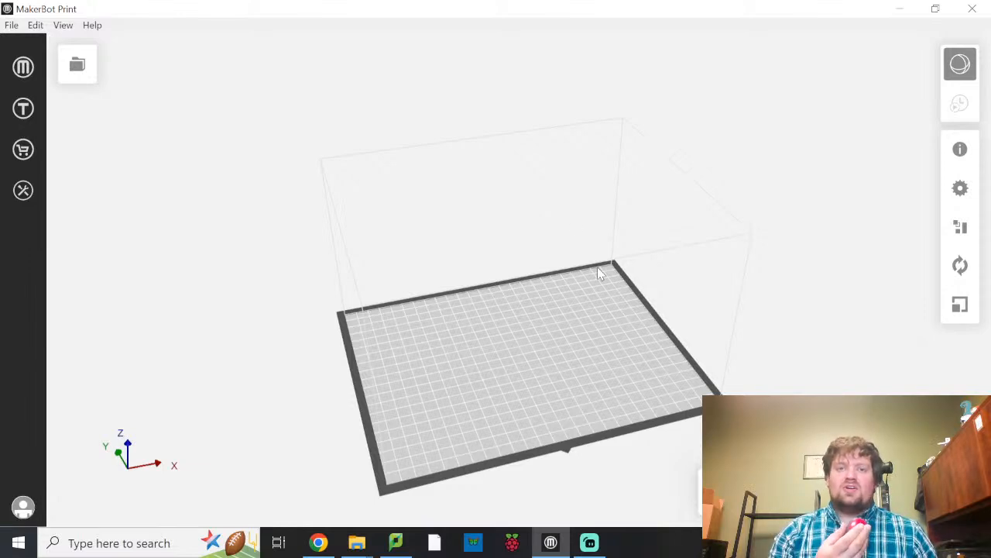
left_click_drag(604, 183, 594, 230)
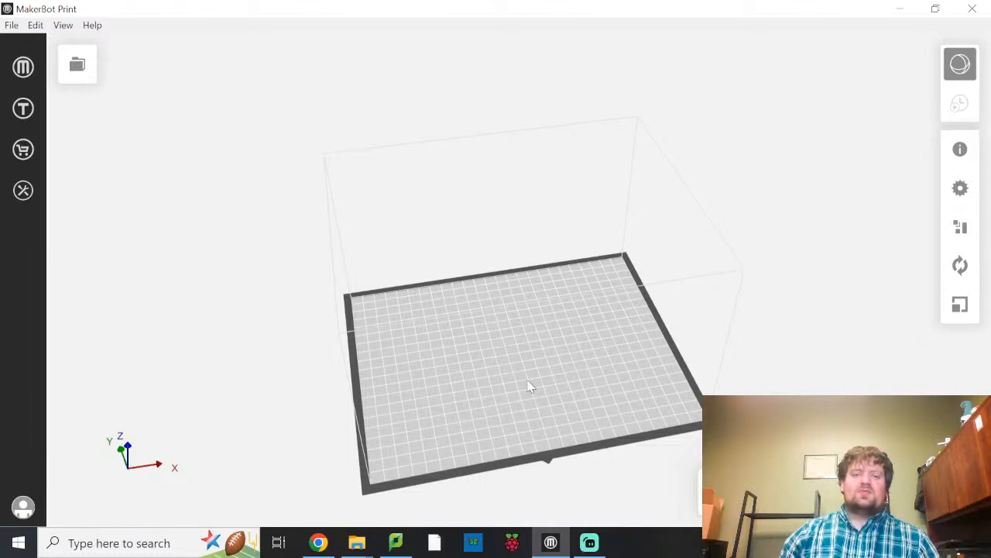
right_click_drag(509, 358, 507, 290)
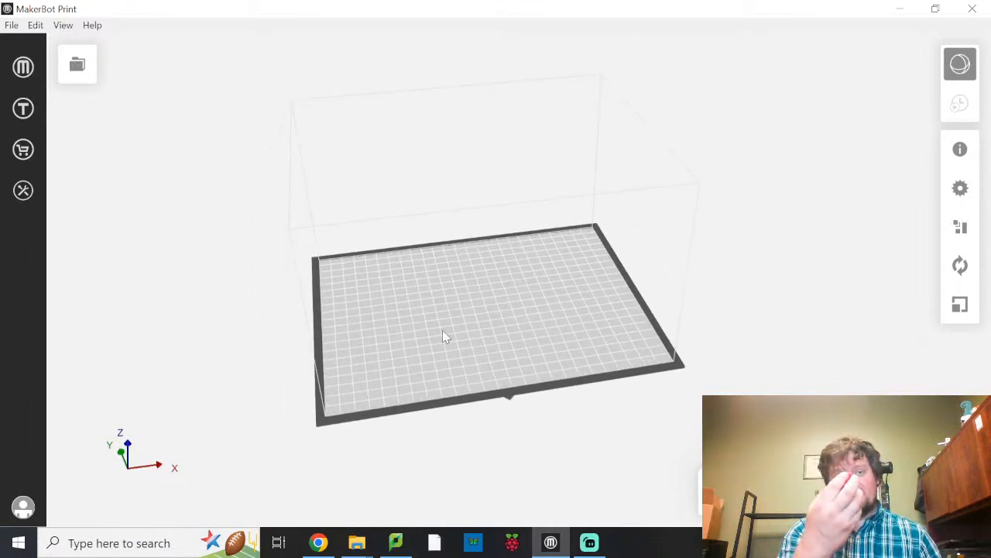
right_click_drag(658, 411, 690, 405)
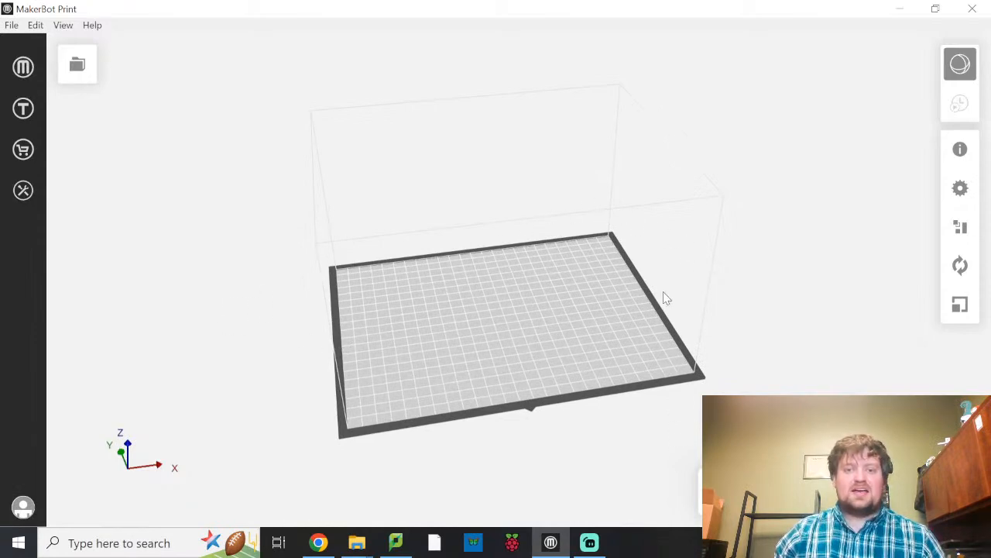
scroll(482, 310, "down", 3)
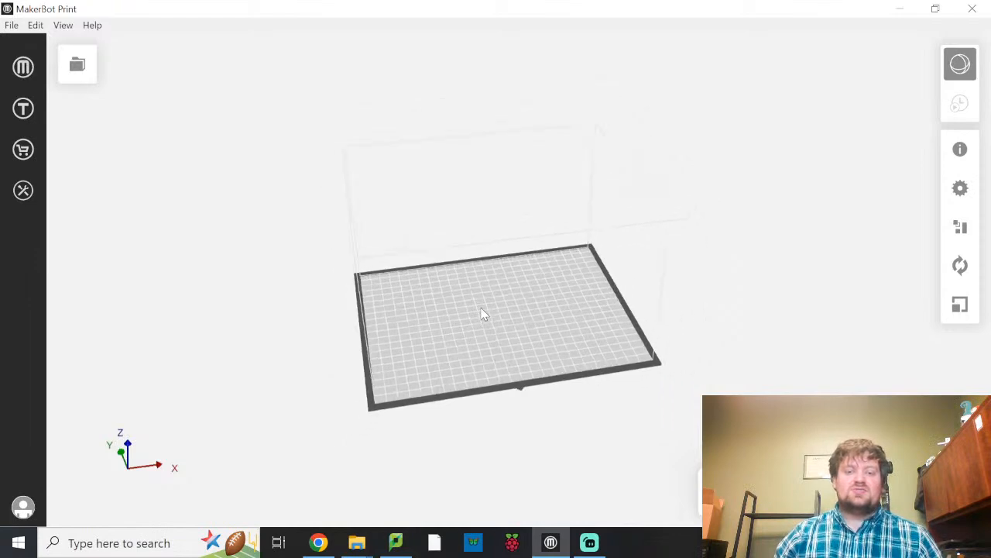
scroll(485, 309, "up", 4)
scroll(491, 316, "down", 2)
scroll(493, 273, "up", 2)
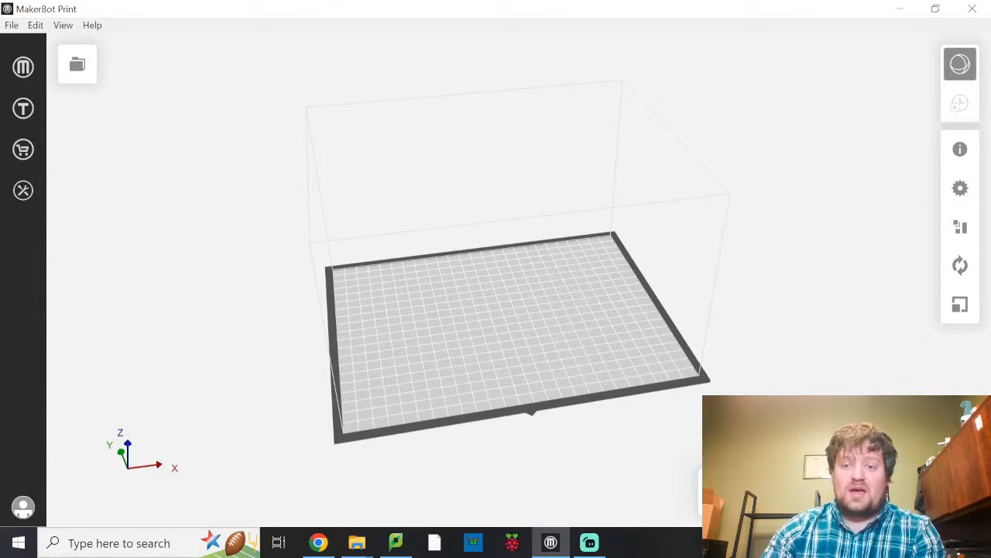
Add an unconnected Replicator 5th Gen printer for exporting files and collapse the printer list.
left_click(805, 492)
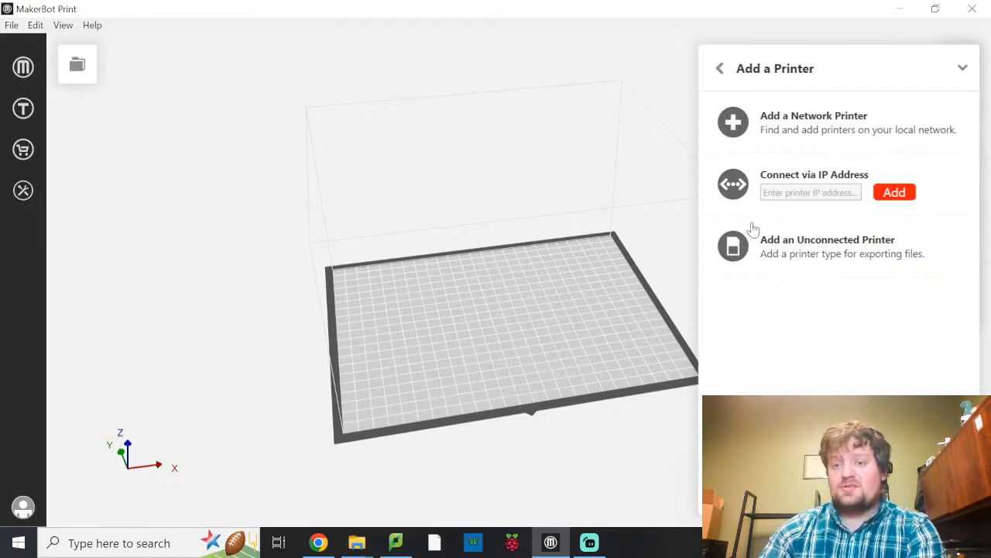
left_click(812, 248)
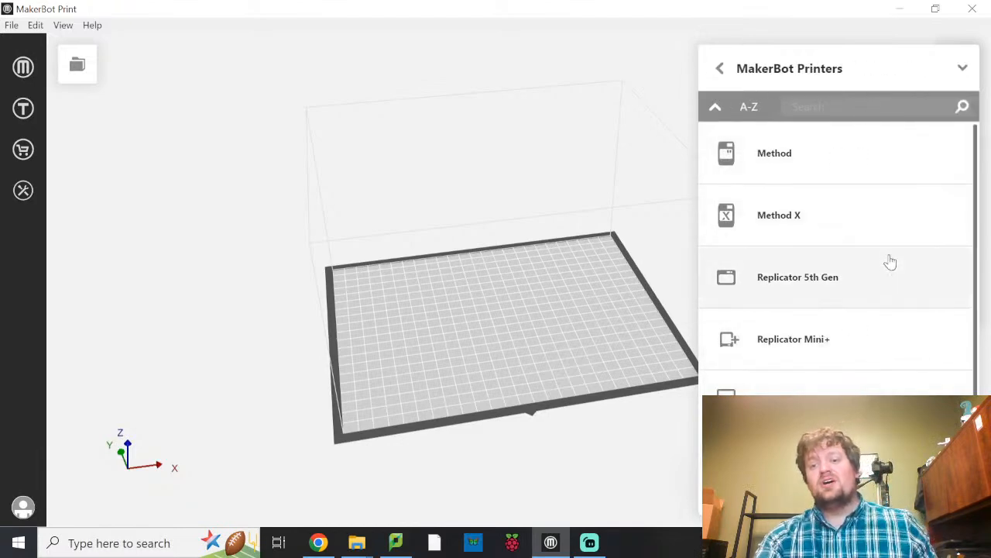
scroll(883, 251, "down", 1)
scroll(844, 333, "up", 1)
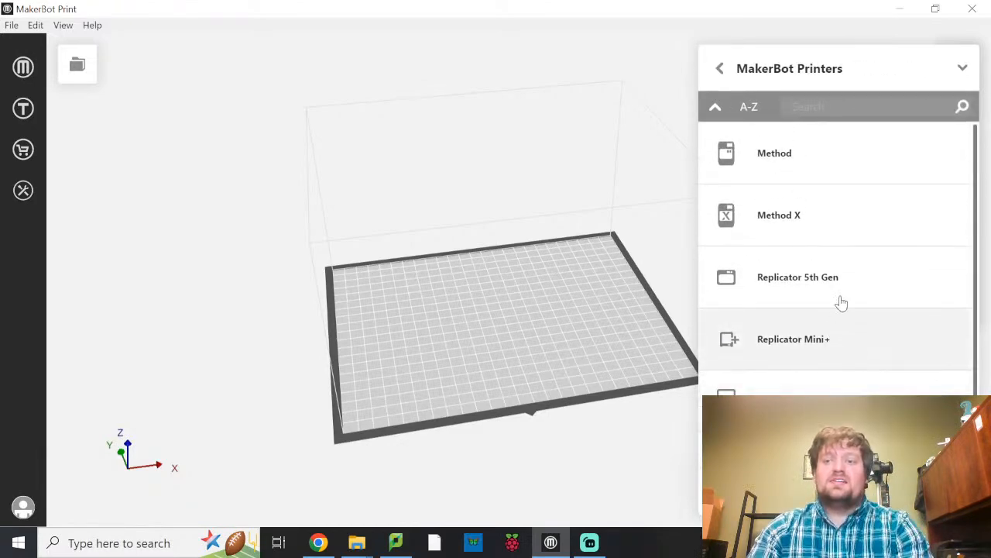
scroll(886, 311, "down", 1)
scroll(887, 306, "down", 1)
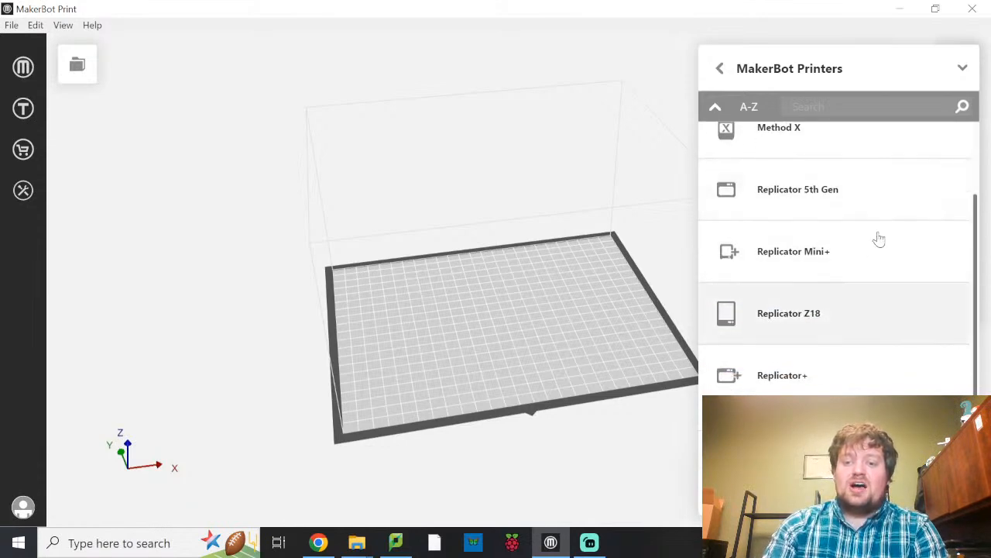
scroll(859, 302, "up", 1)
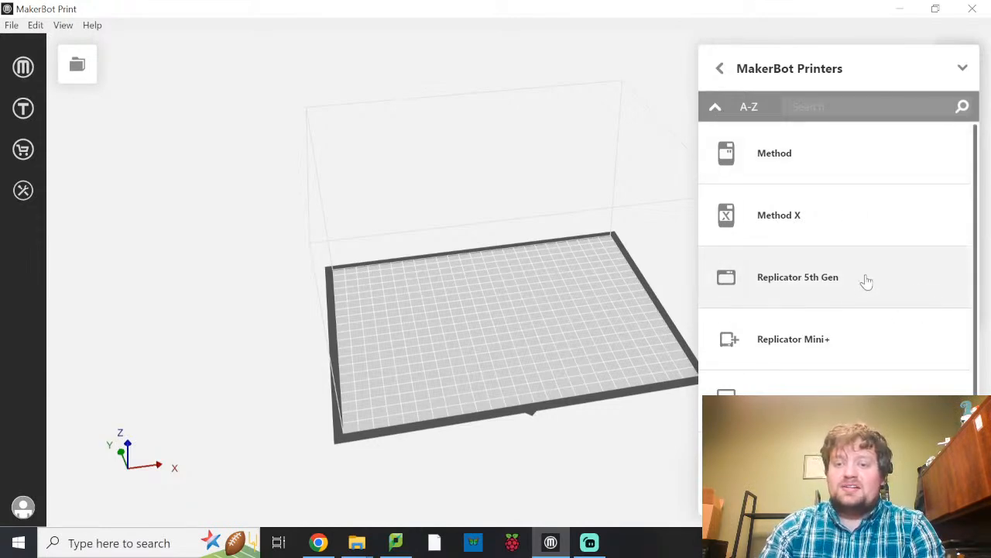
scroll(867, 281, "down", 1)
scroll(870, 313, "up", 1)
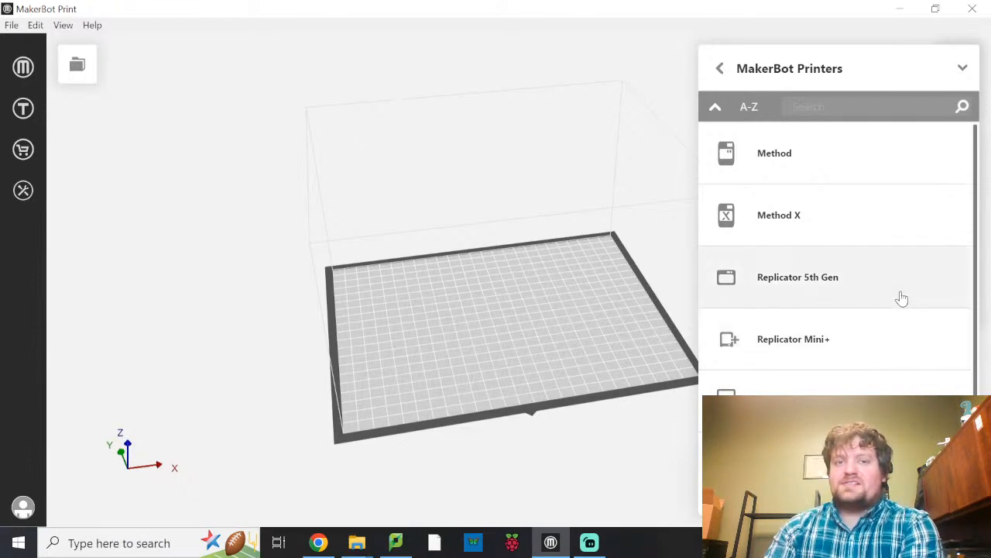
left_click(818, 290)
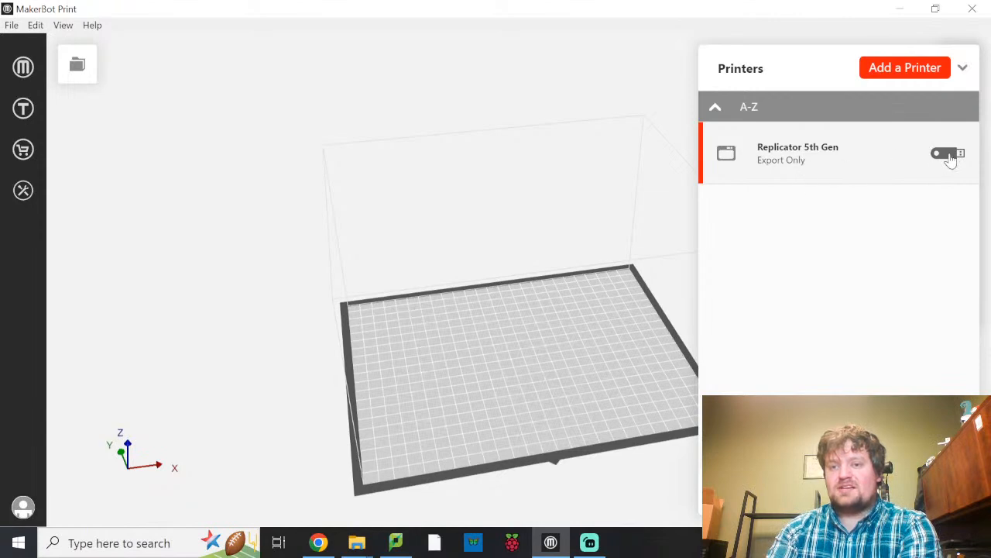
left_click(965, 71)
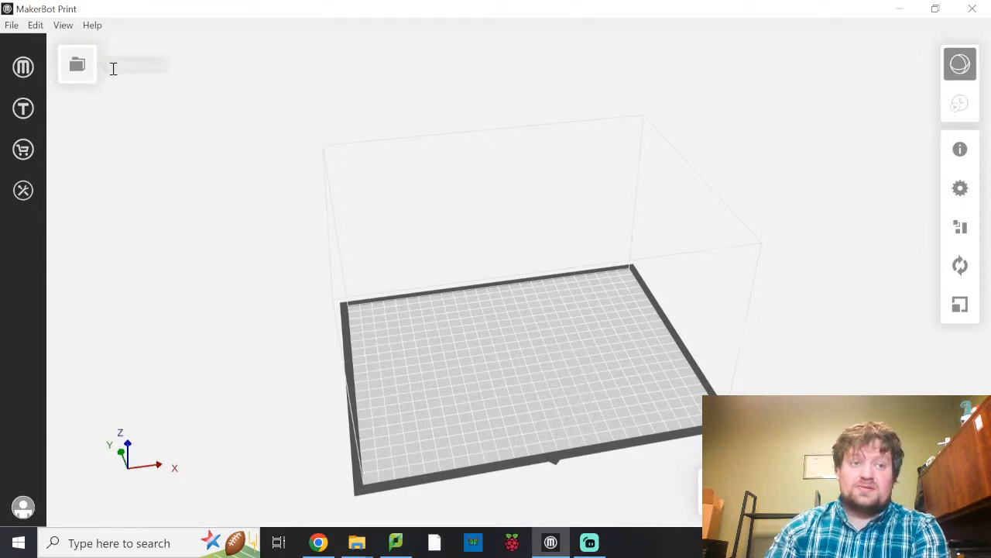
Start adding a model to the new project and look through the model files in the Downloads folder.
left_click(81, 66)
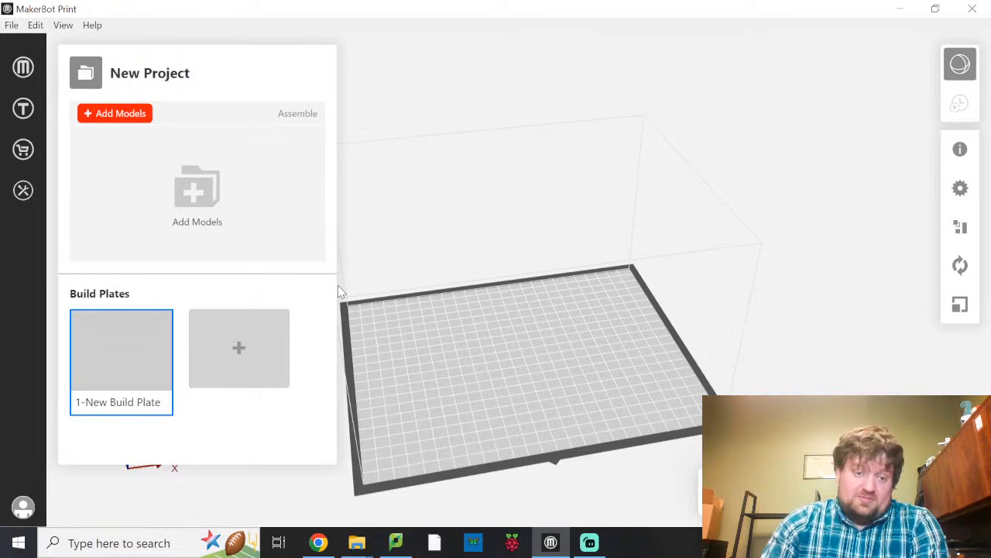
left_click(138, 124)
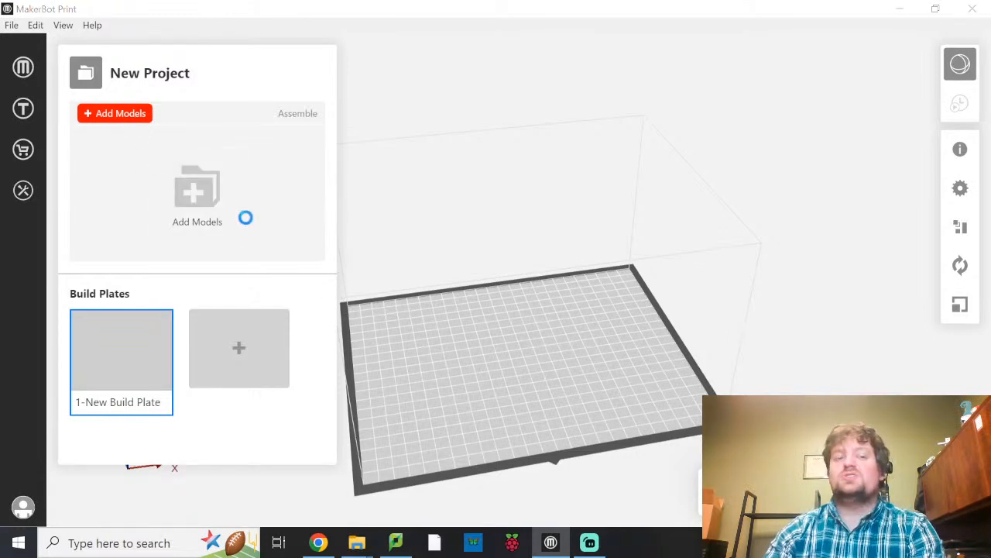
left_click_drag(222, 36, 530, 29)
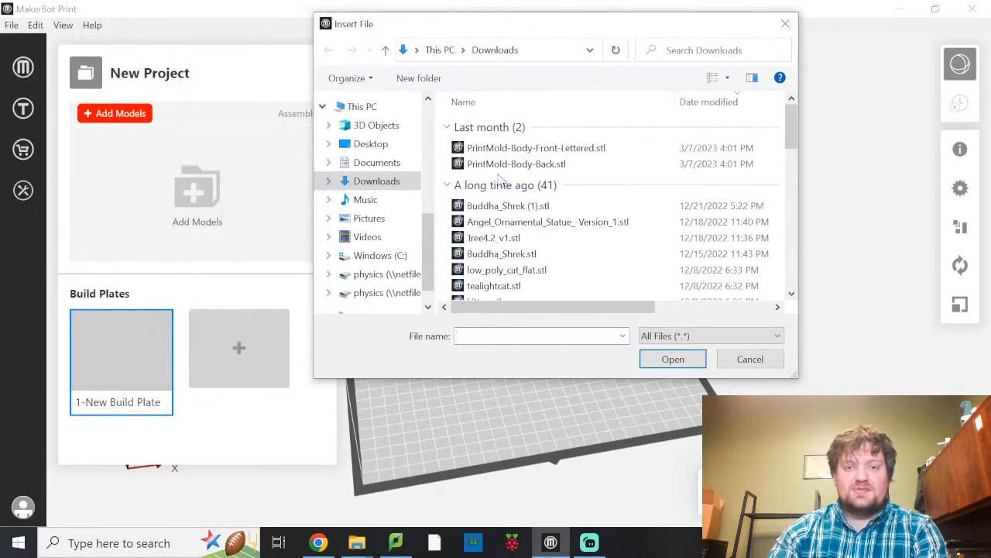
scroll(511, 193, "down", 5)
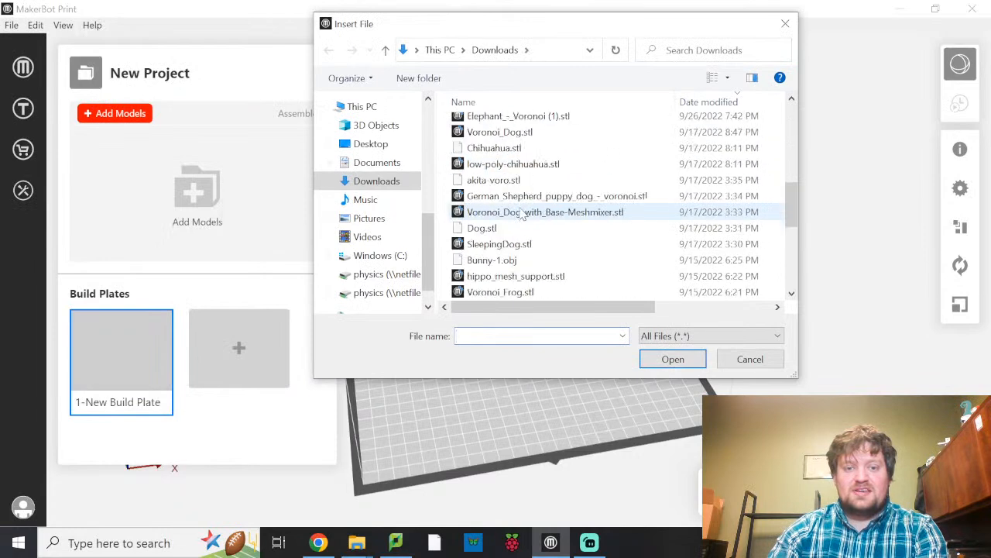
scroll(519, 209, "down", 5)
scroll(505, 202, "up", 10)
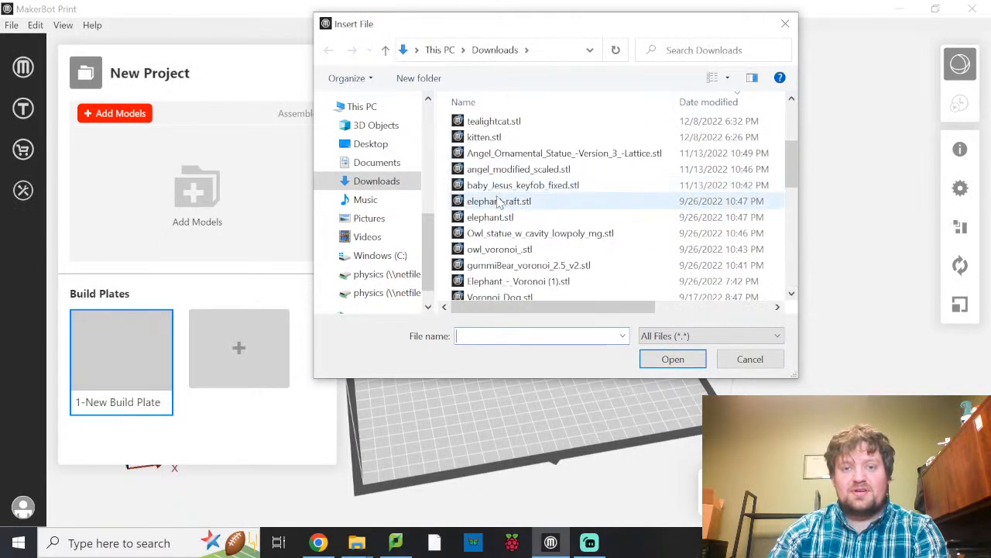
scroll(499, 202, "up", 3)
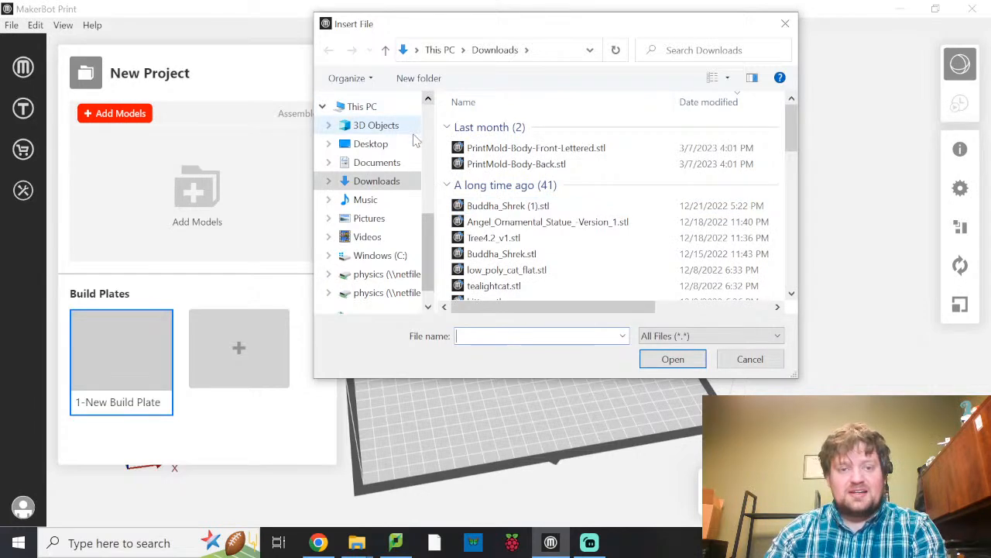
Browse from the Desktop through Doane Classes, 2022 Spring, EGR 210 and Vacuum to the VC3DPrint folder.
left_click(372, 144)
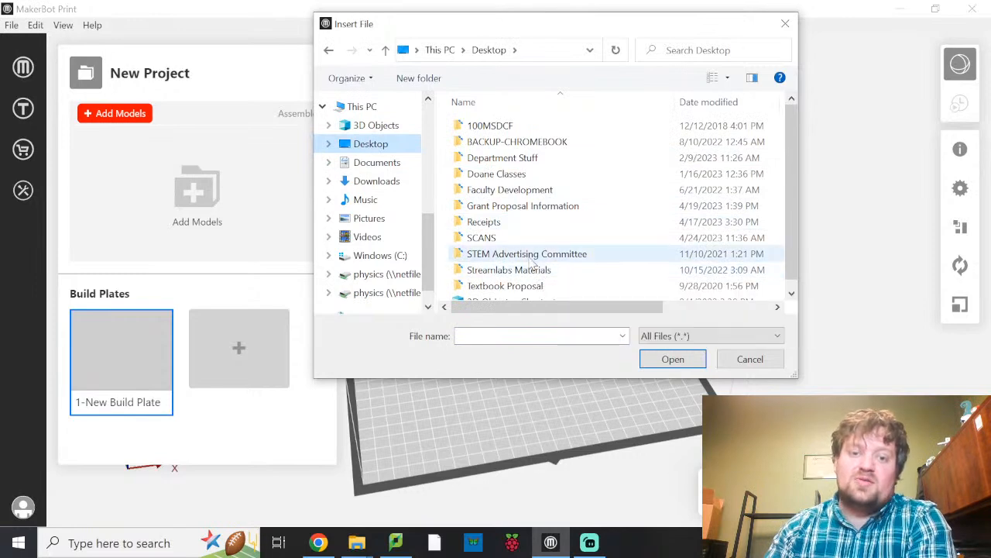
double_click(524, 175)
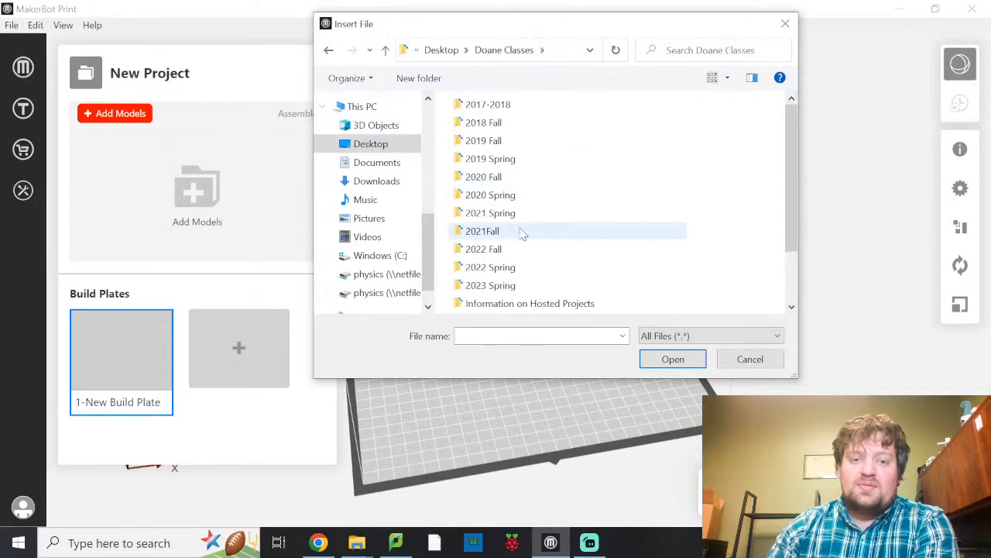
left_click(511, 269)
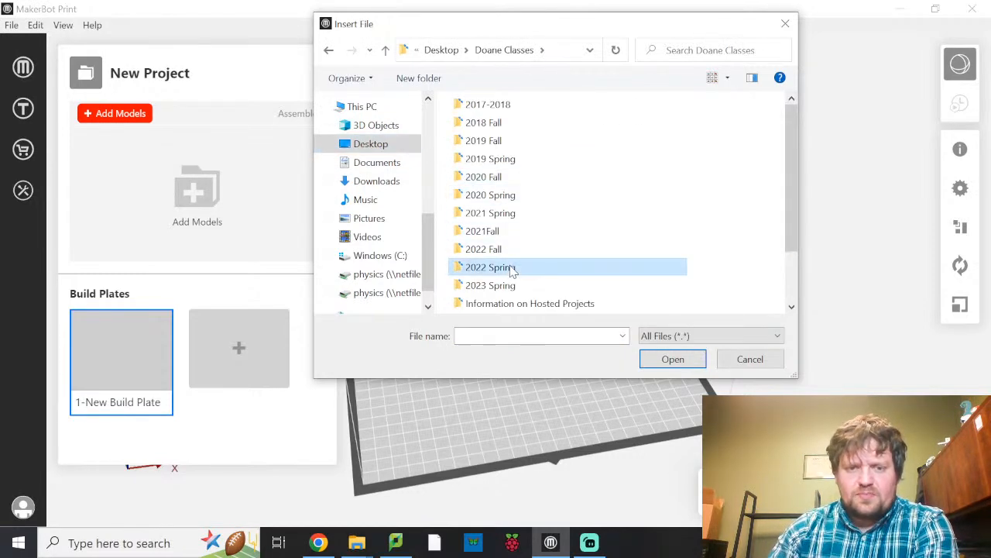
double_click(512, 269)
double_click(490, 130)
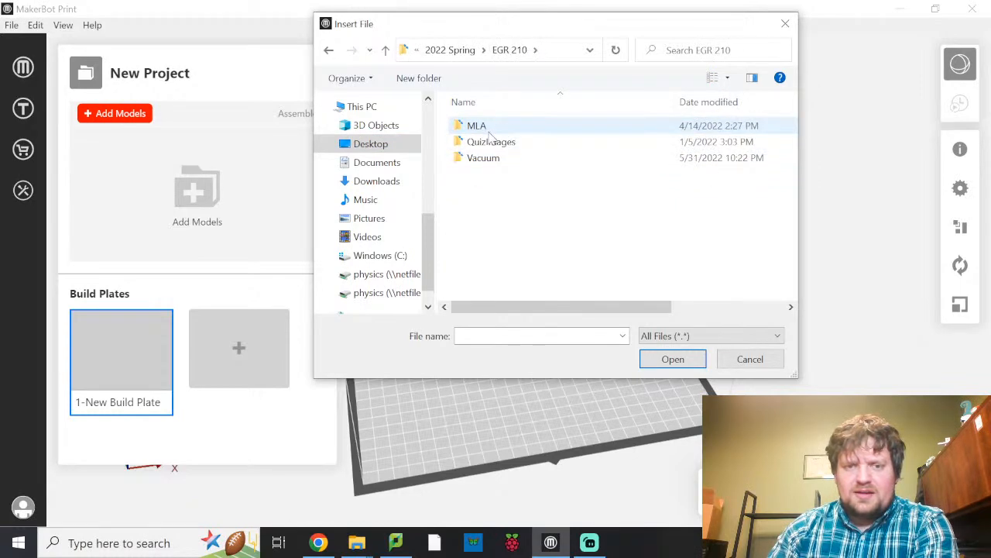
double_click(507, 160)
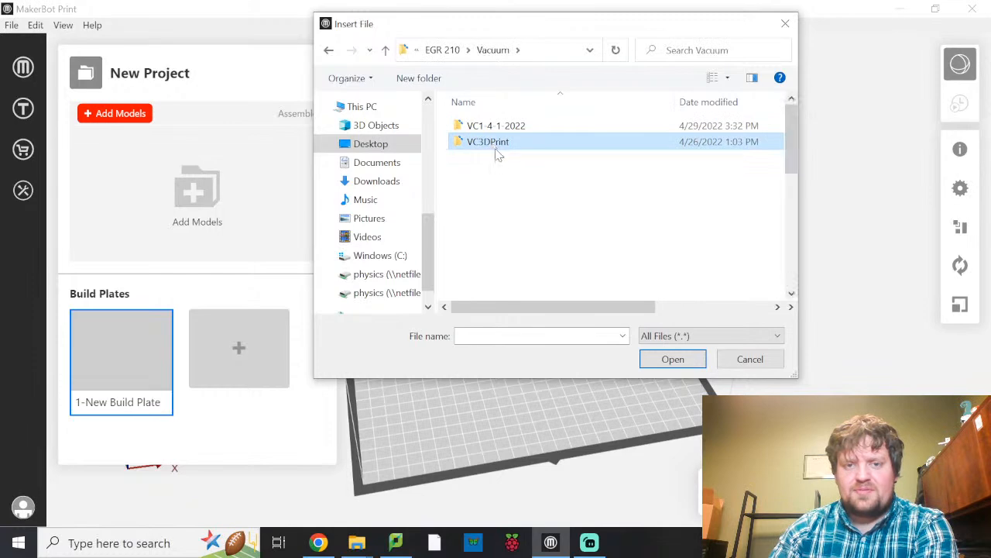
double_click(490, 145)
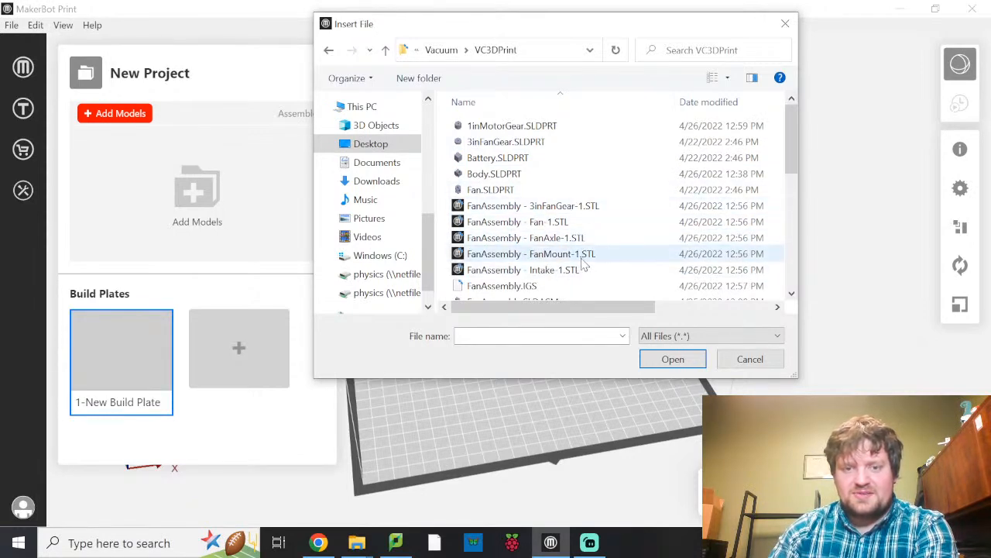
Look through the part and STL files in VC3DPrint and insert Body.SLDPRT into the project.
scroll(561, 196, "down", 1)
scroll(561, 198, "down", 4)
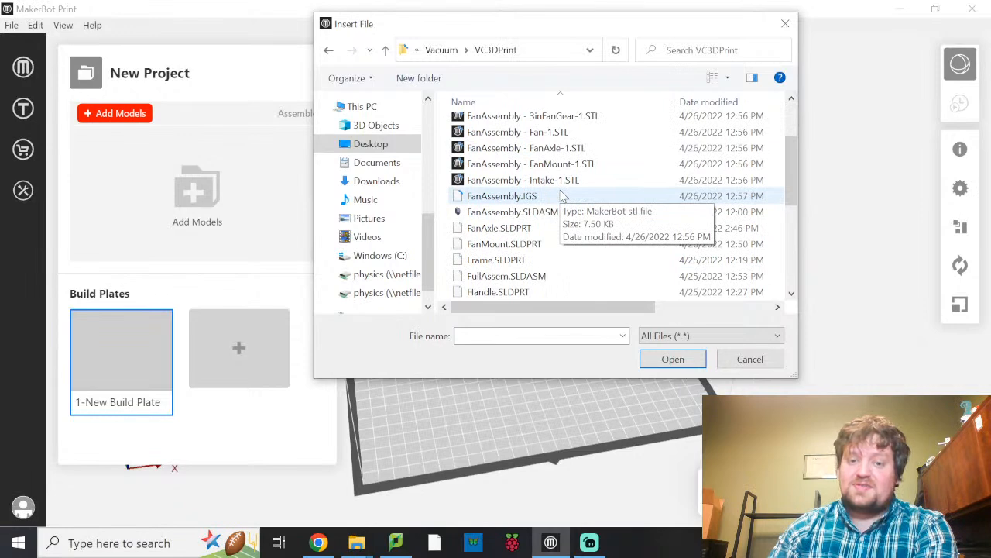
scroll(564, 205, "down", 1)
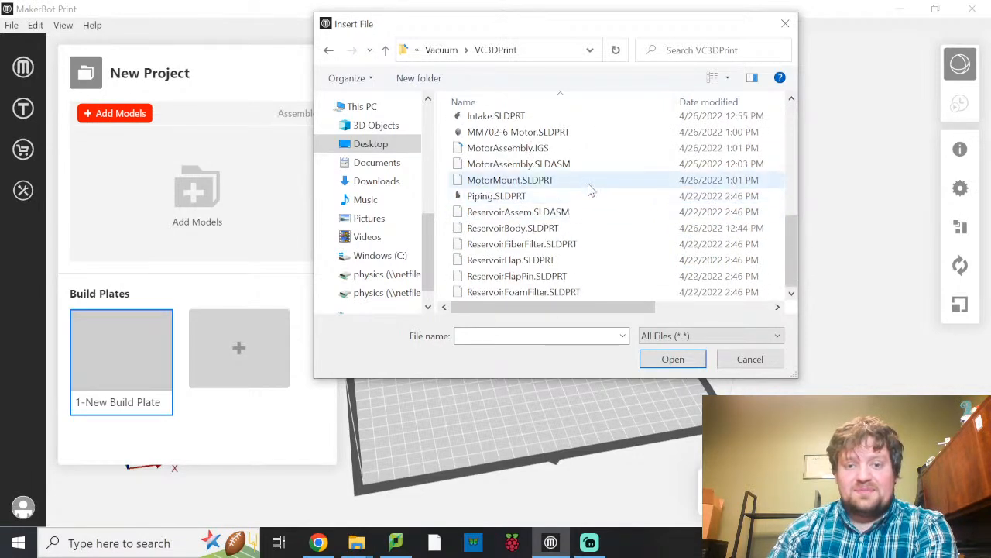
scroll(581, 193, "up", 6)
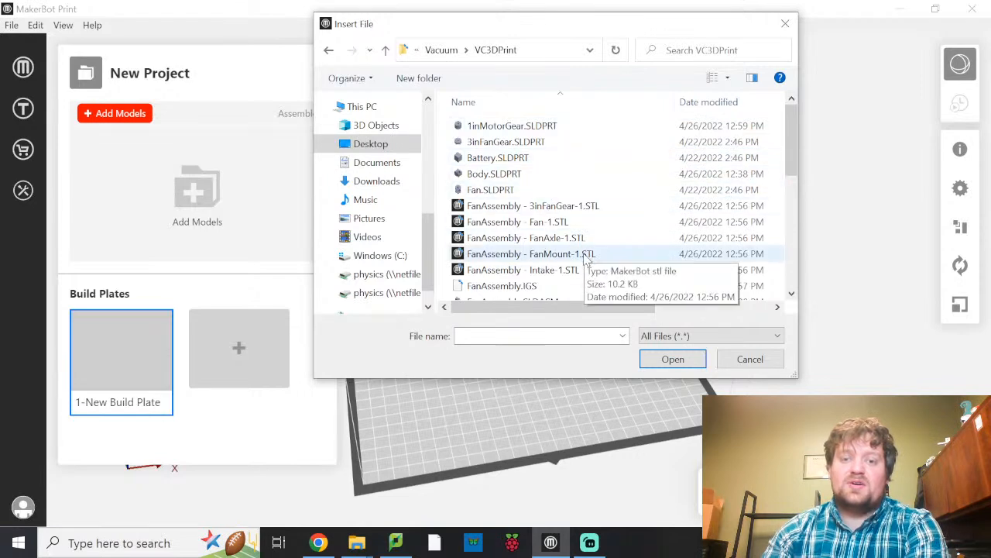
scroll(586, 262, "down", 2)
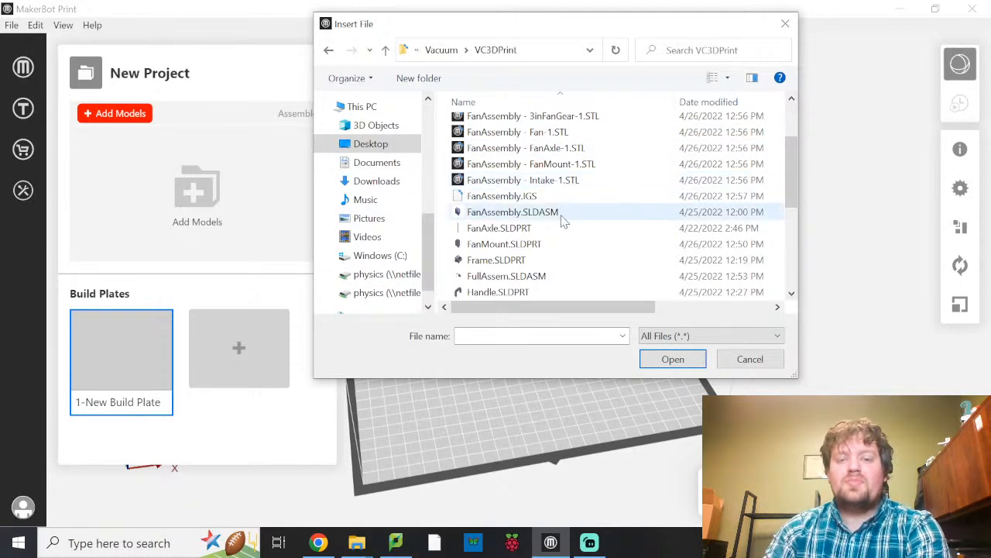
scroll(564, 220, "down", 1)
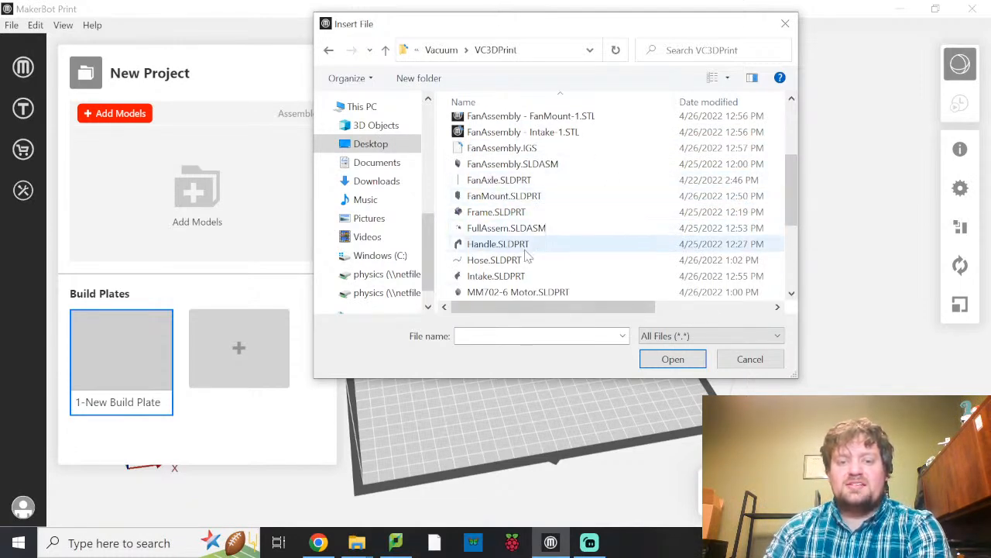
scroll(602, 263, "up", 3)
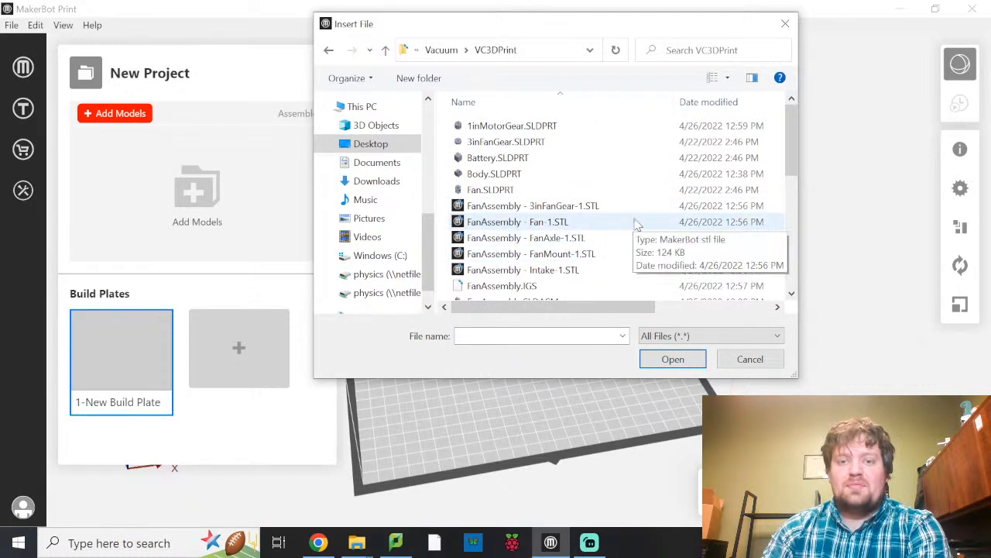
left_click(512, 175)
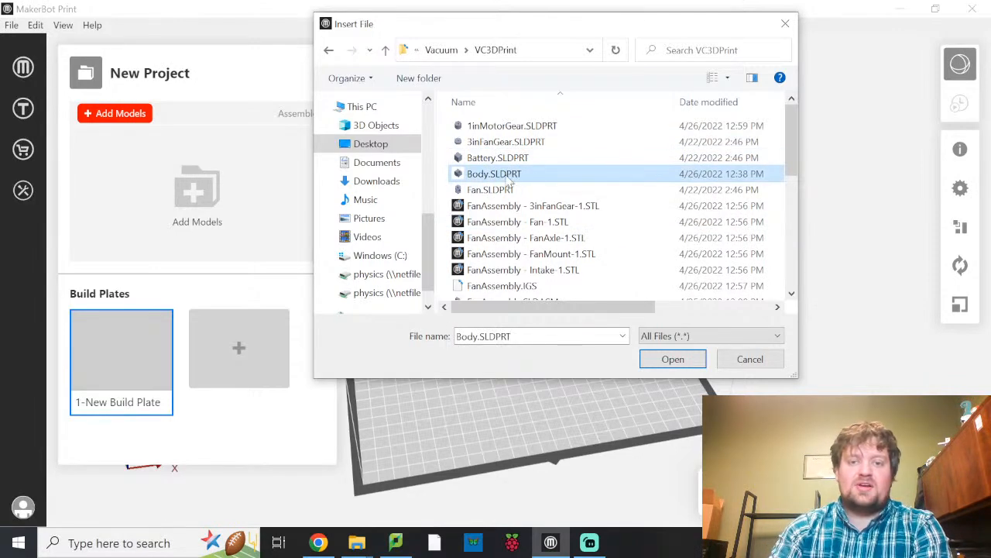
double_click(495, 175)
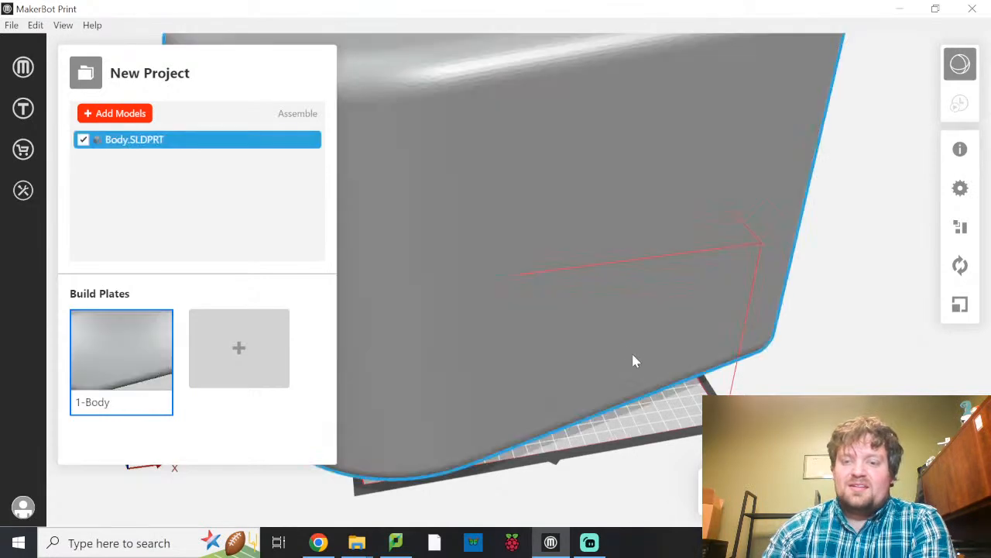
Examine the imported body from all sides against the build plate and volume, and read the model's warning details.
scroll(611, 265, "down", 6)
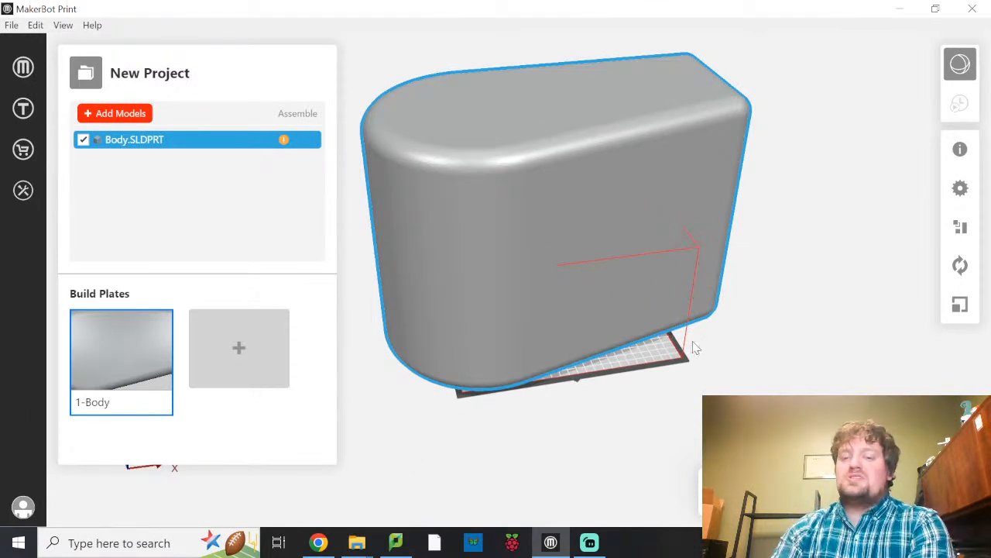
middle_click_drag(719, 327, 720, 223)
left_click_drag(653, 286, 490, 240)
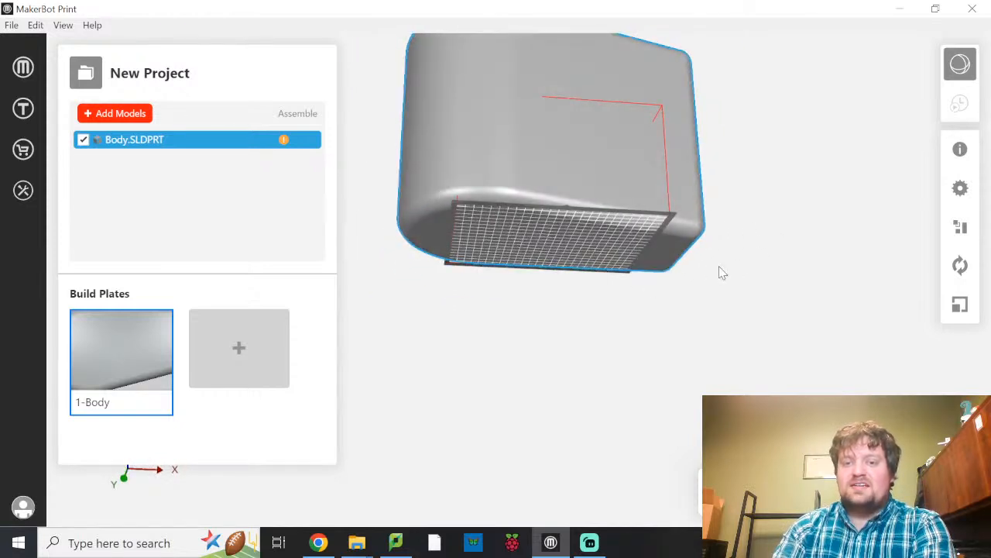
left_click_drag(772, 323, 368, 366)
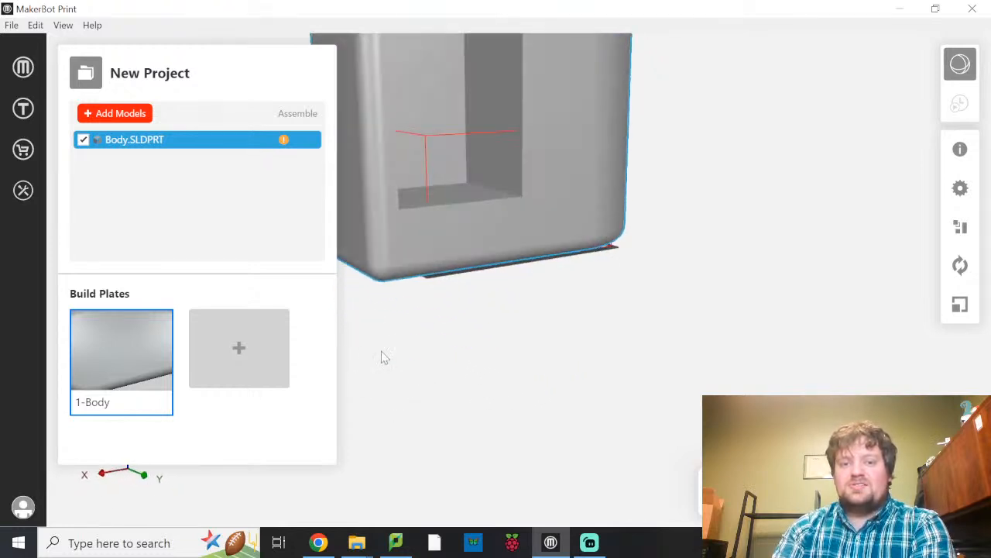
left_click_drag(516, 89, 527, 191)
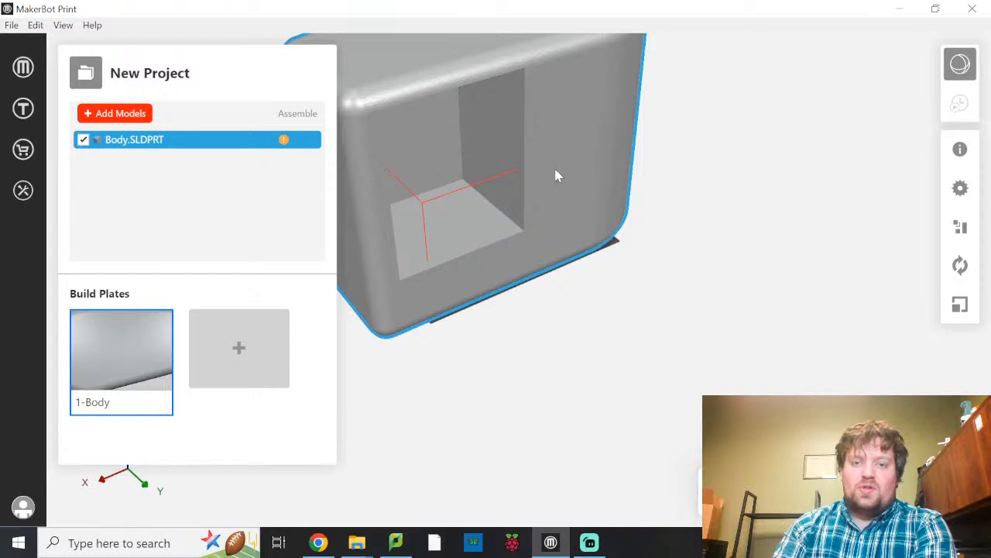
left_click_drag(523, 248, 446, 353)
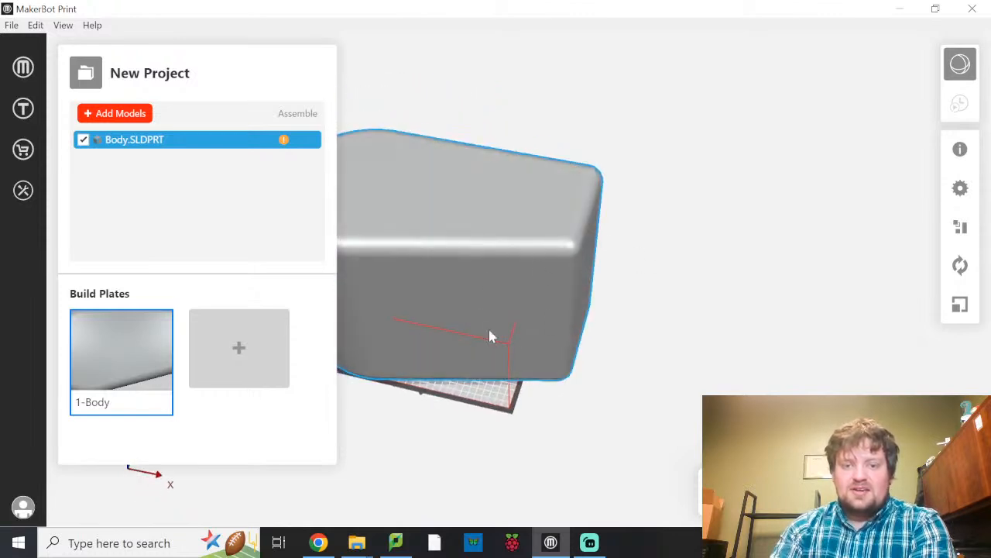
left_click_drag(498, 252, 186, 165)
left_click_drag(404, 224, 481, 112)
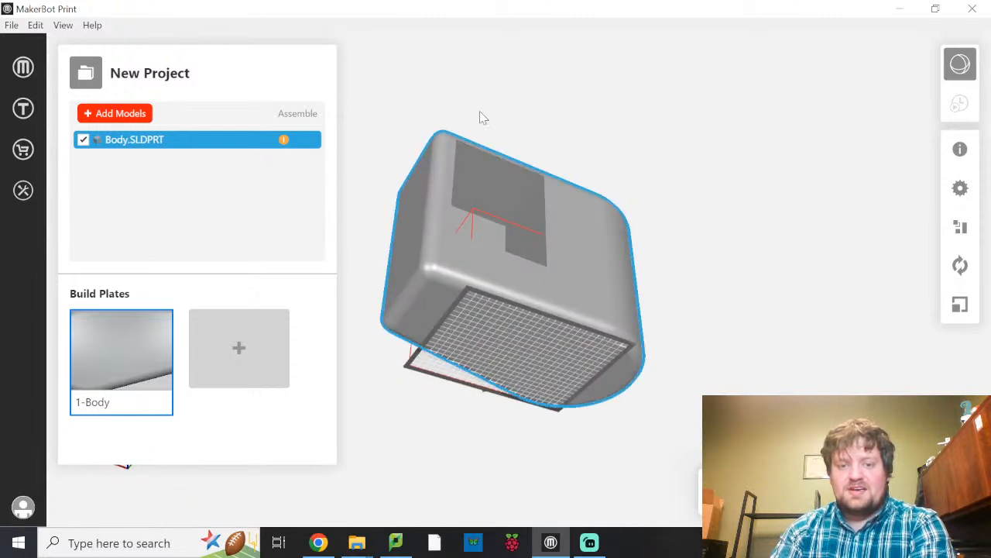
left_click_drag(538, 249, 533, 279)
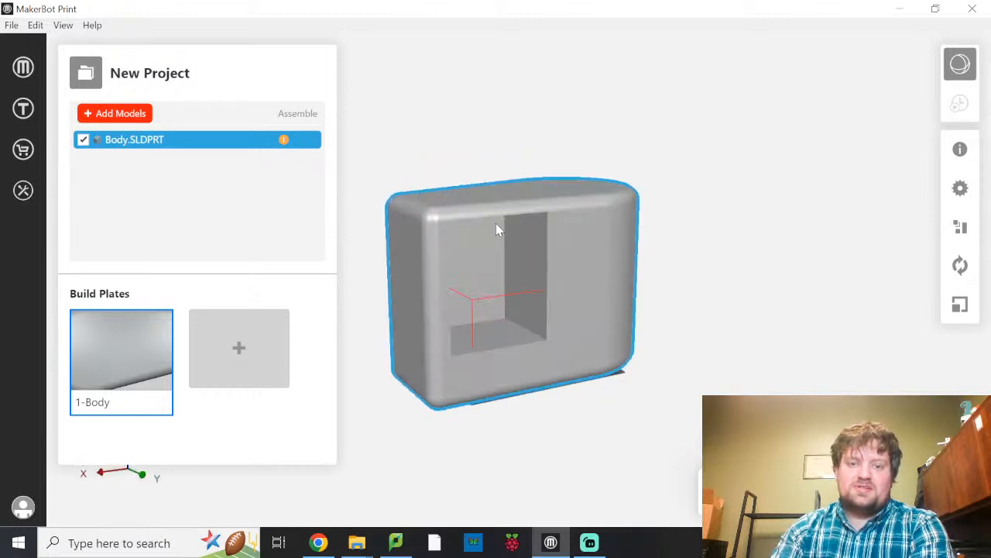
left_click_drag(515, 223, 485, 179)
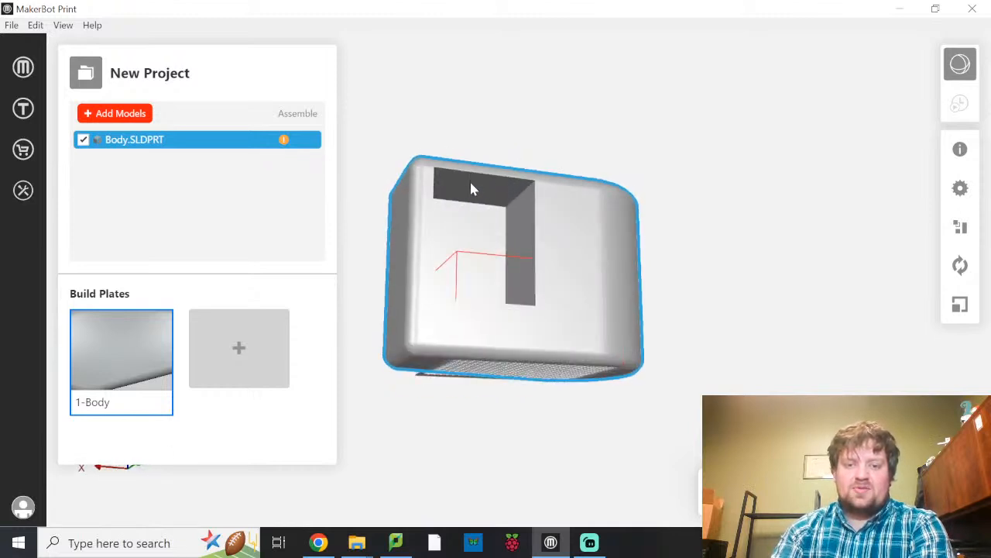
left_click_drag(538, 276, 570, 319)
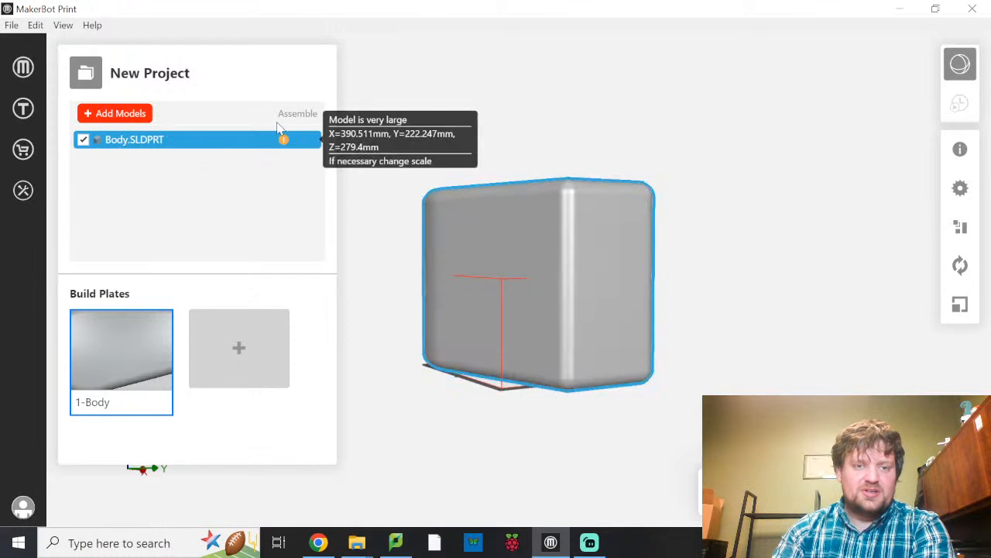
mouse_move(285, 143)
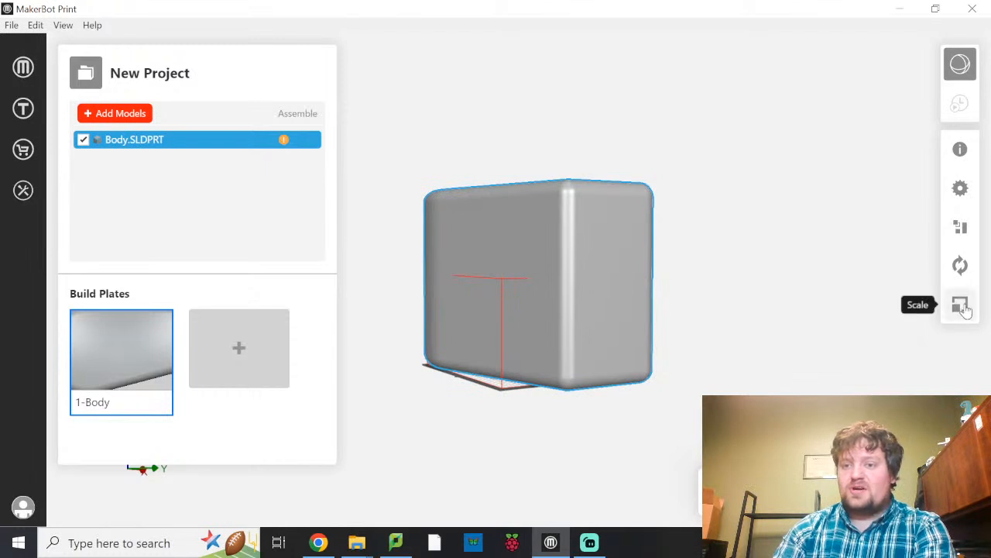
Scale the body uniformly to the maximum, 52.613%, and inspect its fit inside the build volume from several sides.
left_click(528, 212)
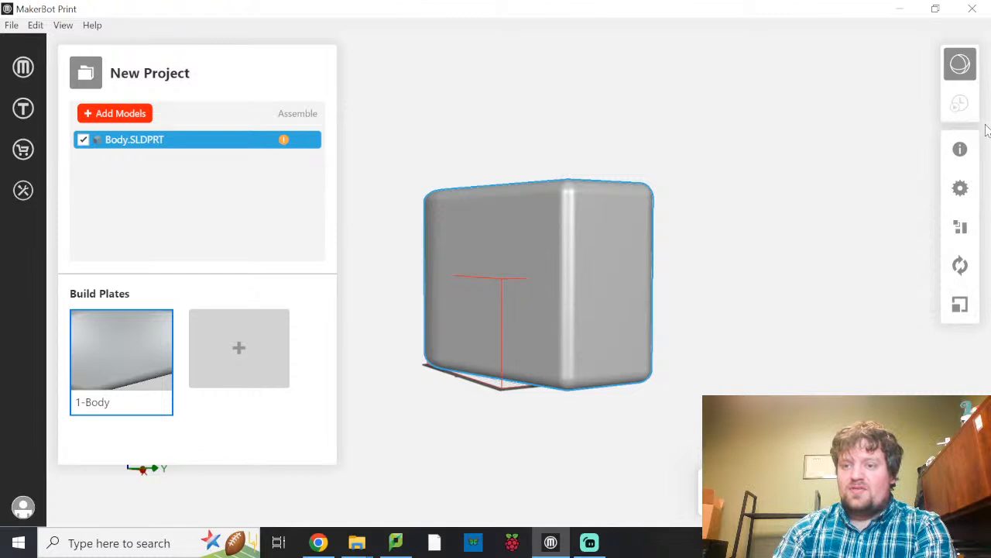
left_click(961, 309)
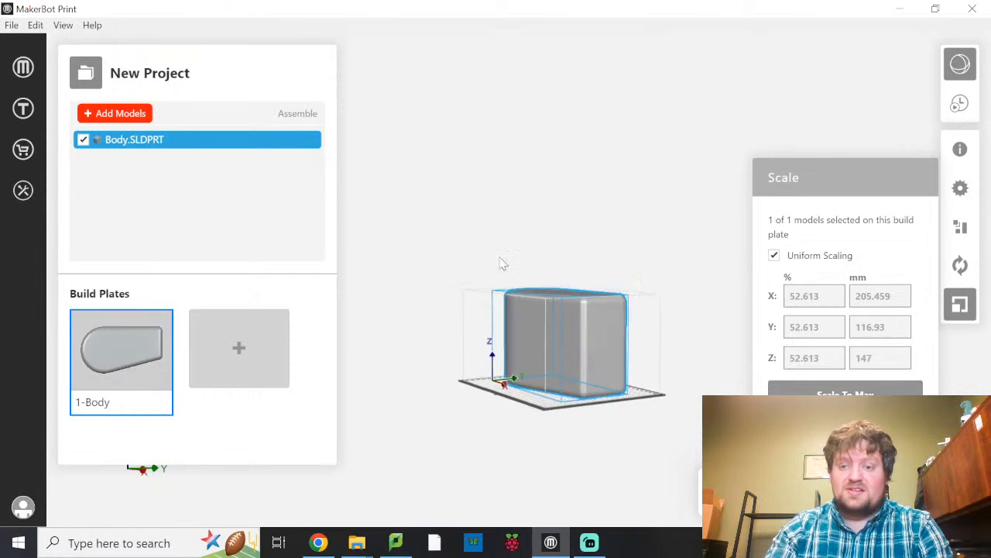
right_click_drag(532, 291, 708, 224)
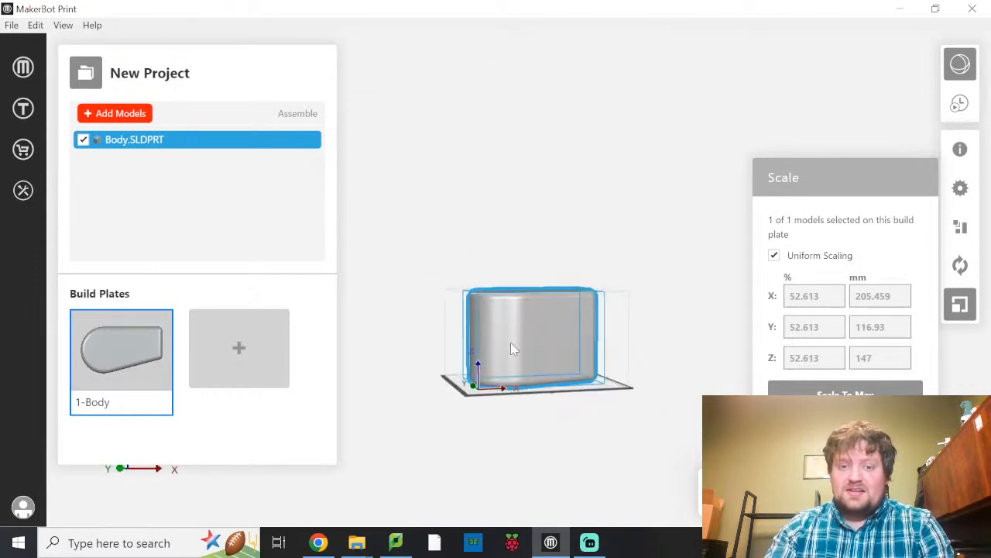
right_click_drag(679, 367, 626, 359)
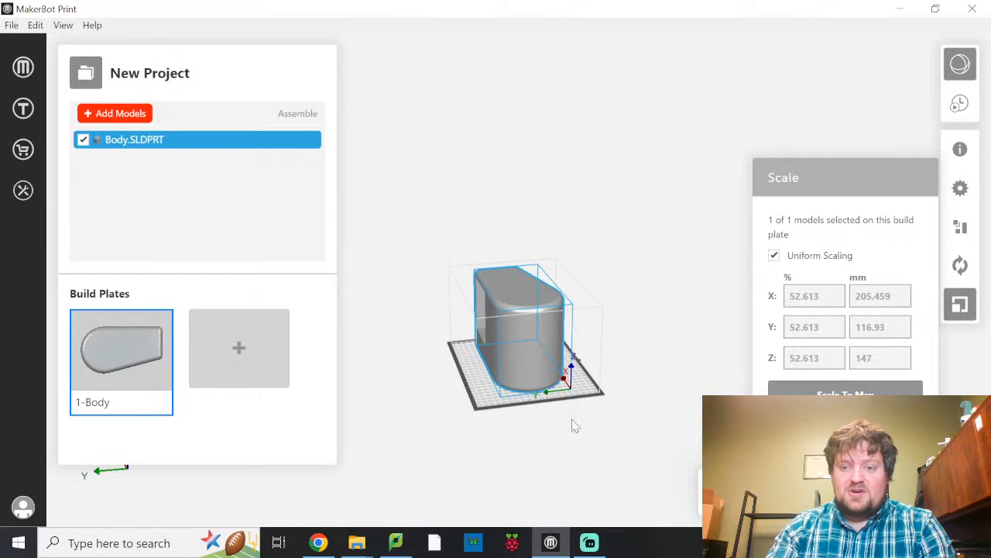
right_click_drag(610, 364, 313, 350)
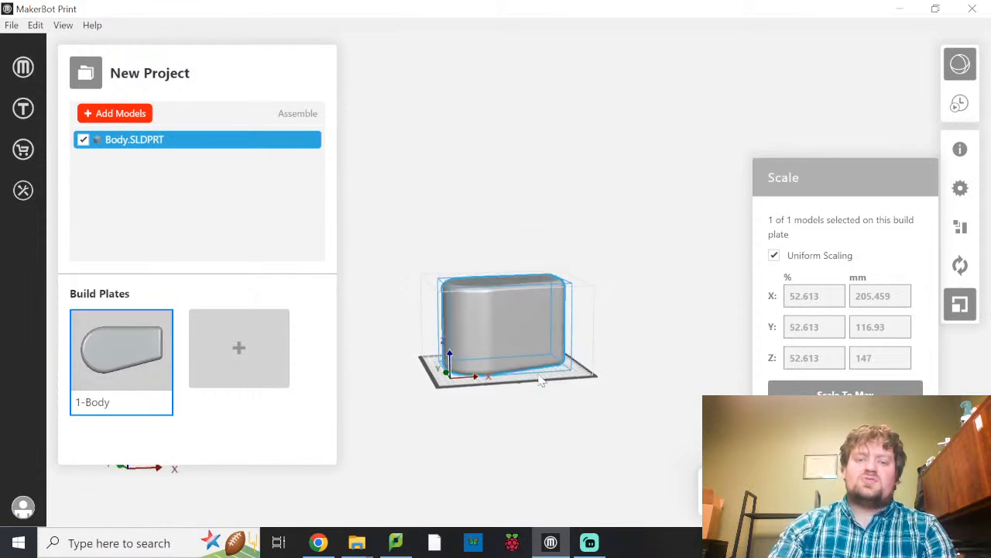
Scale the body uniformly to 30% and check its fit inside the build volume from several sides.
right_click_drag(578, 325, 461, 352)
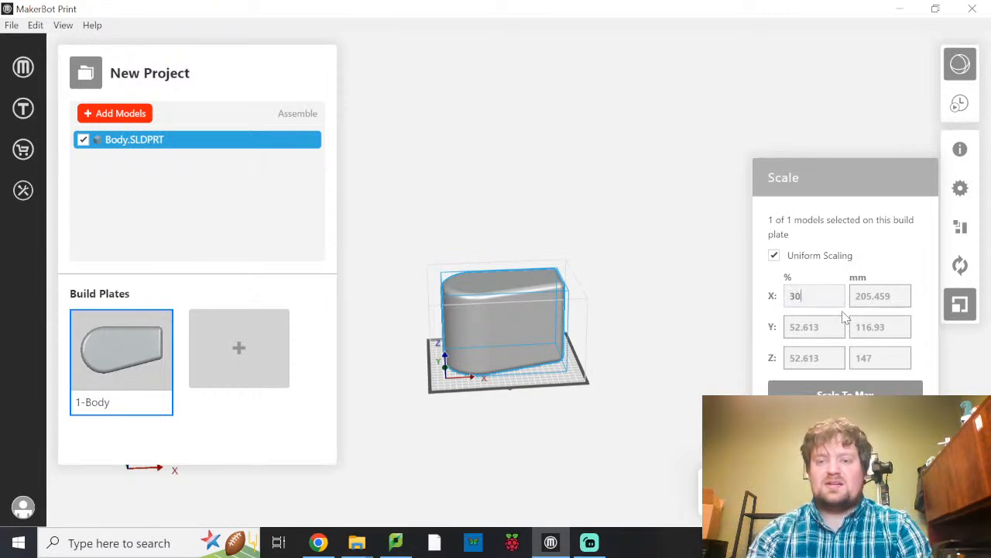
key("Return")
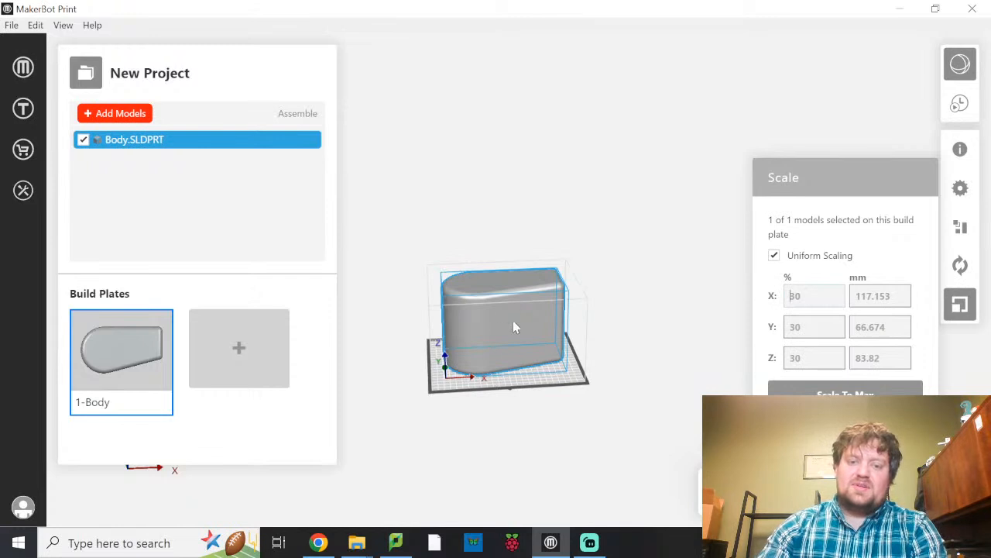
left_click_drag(523, 385, 845, 392)
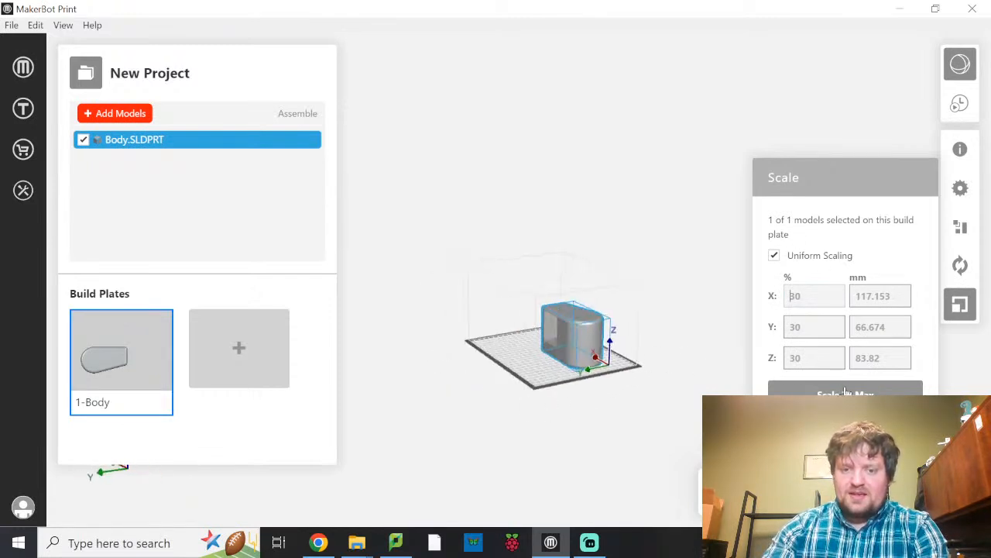
left_click_drag(596, 384, 566, 328)
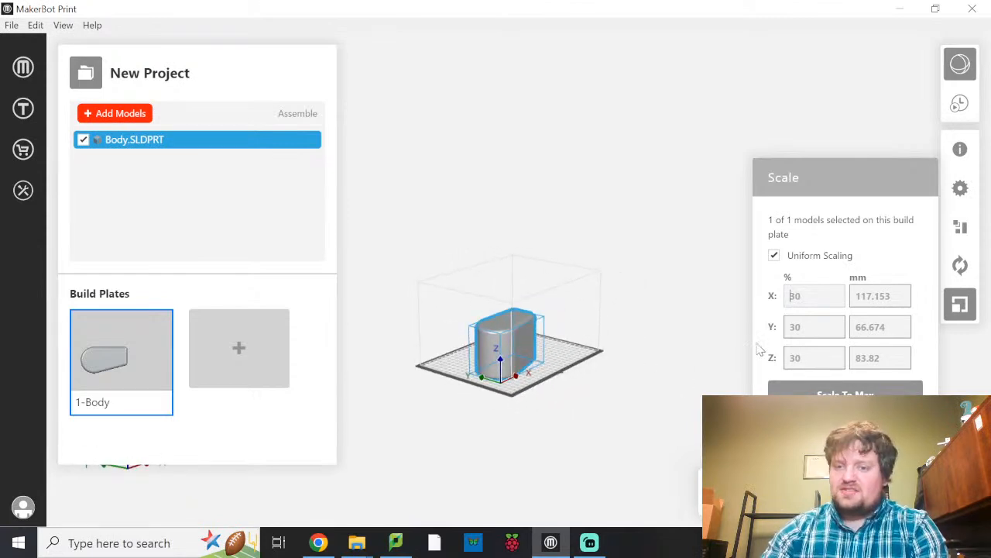
left_click(960, 305)
left_click_drag(467, 390, 391, 405)
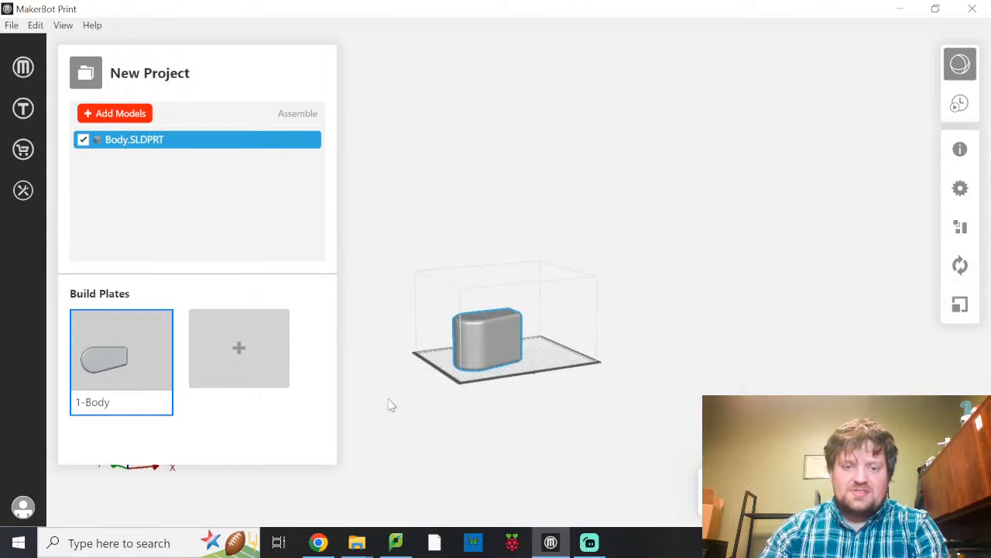
Rotate the body about the X axis by three −90° increments so its open side faces up.
left_click(960, 266)
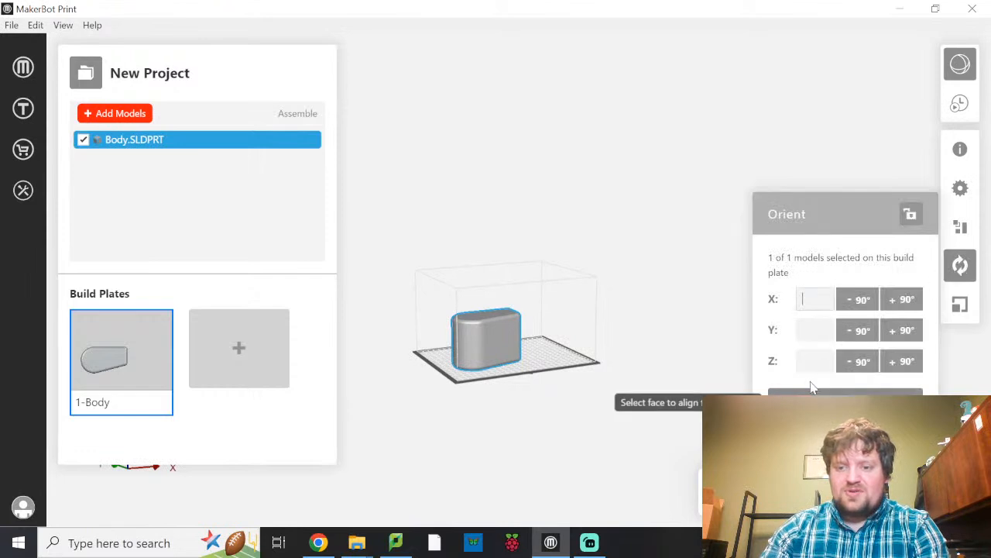
left_click(863, 300)
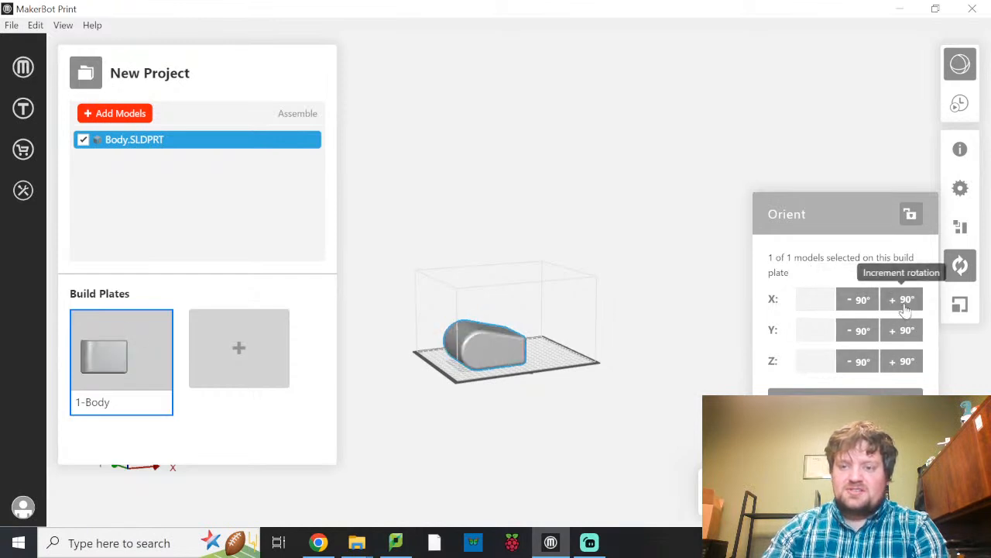
left_click(854, 304)
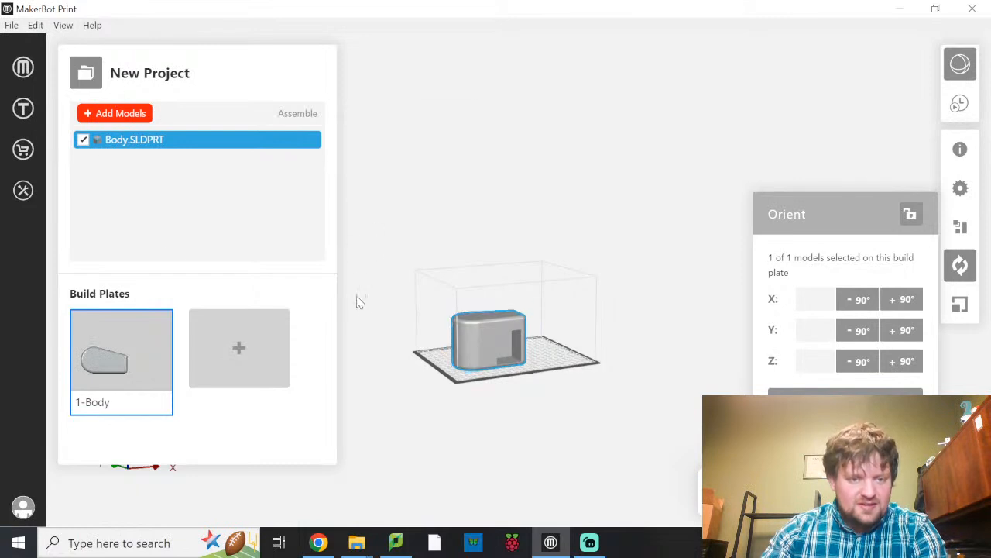
right_click_drag(187, 482, 233, 443)
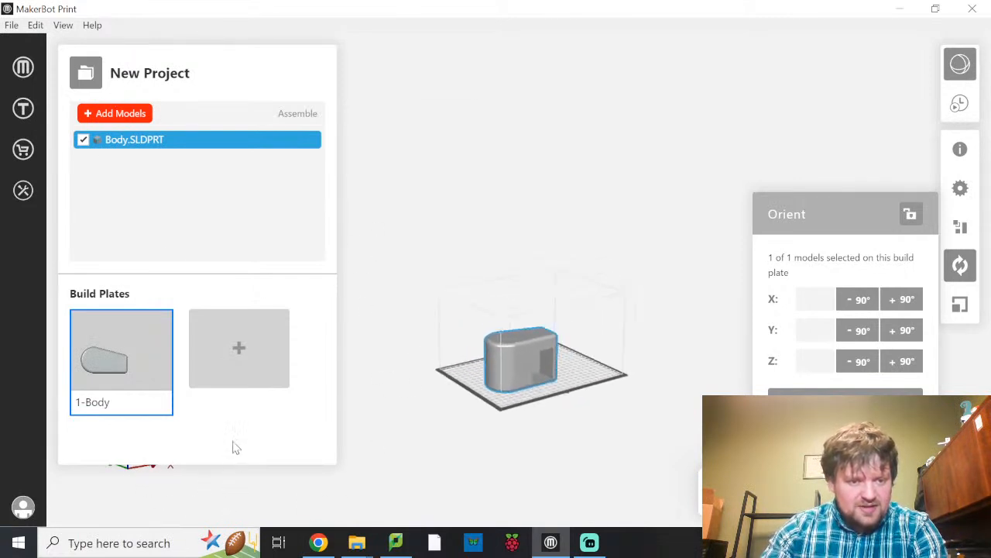
left_click(86, 76)
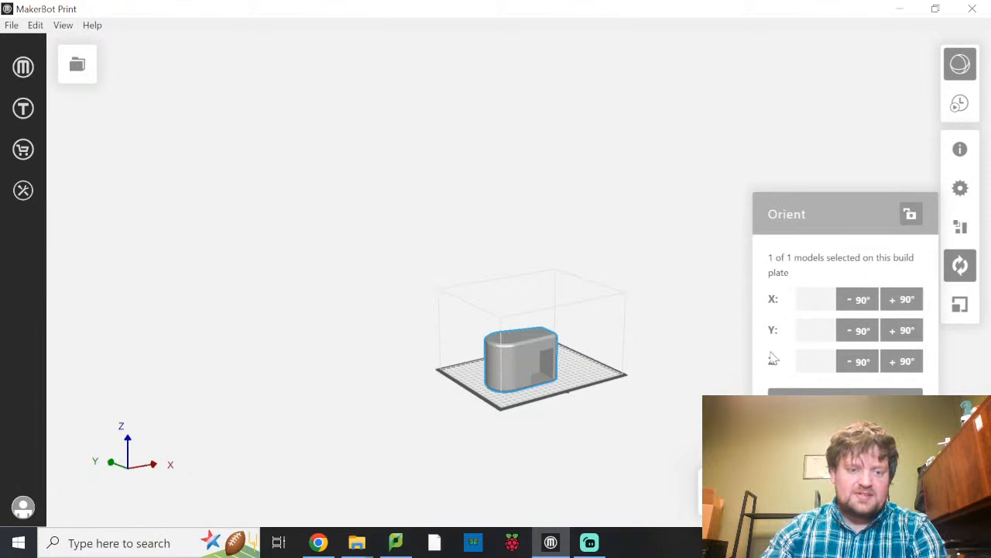
left_click(862, 302)
right_click_drag(563, 410, 489, 348)
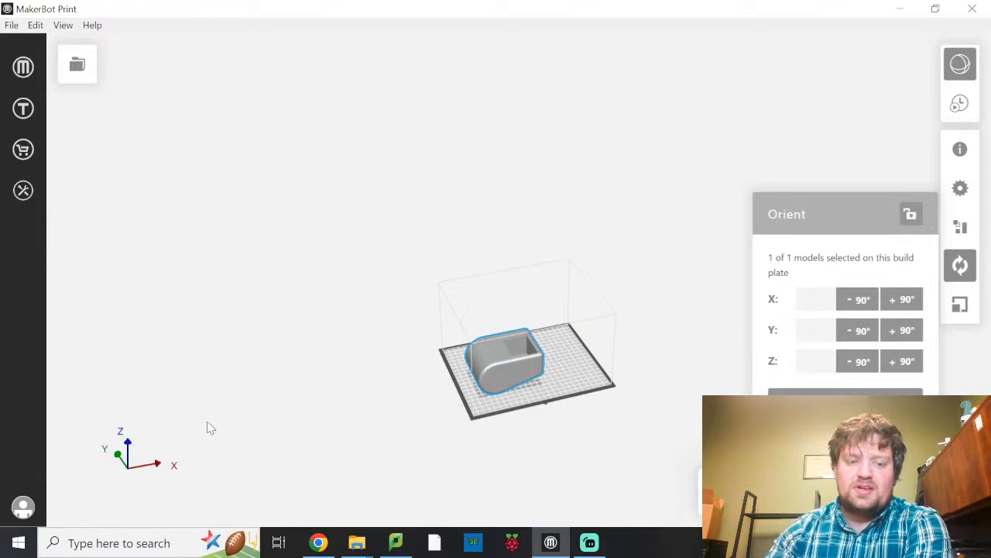
Try a −90° rotation of the body about the Y axis and reverse it with +90°.
left_click(863, 332)
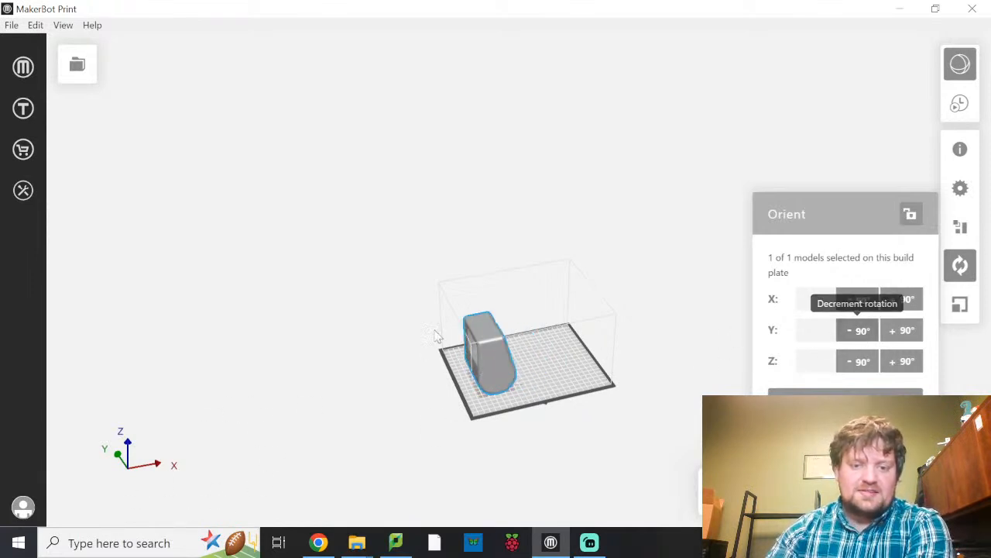
left_click(919, 338)
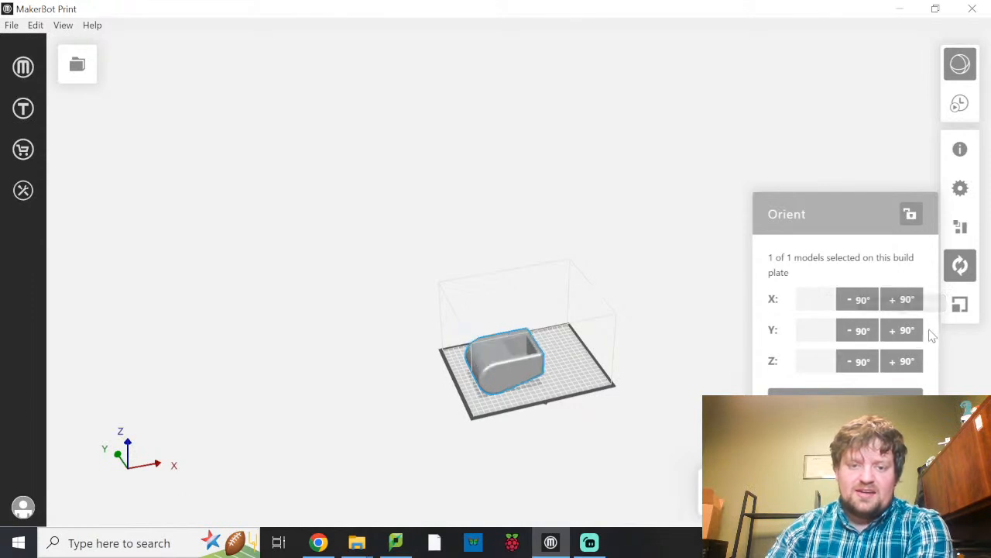
right_click_drag(540, 404, 507, 337)
right_click_drag(716, 370, 747, 424)
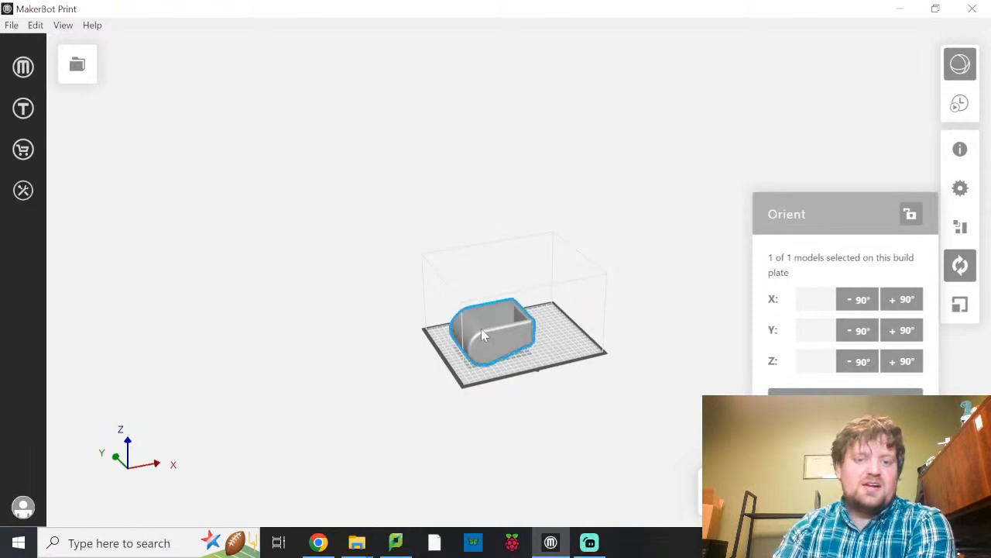
Rotate the body +90° about the Z axis and inspect its underside against the build plate.
left_click(902, 361)
right_click_drag(421, 370, 379, 443)
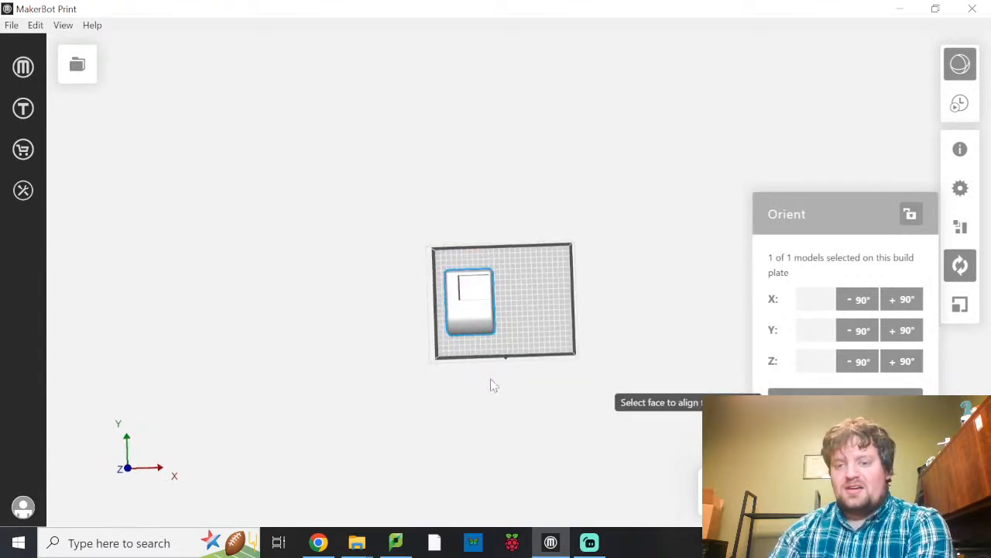
right_click_drag(478, 374, 534, 290)
scroll(535, 290, "up", 5)
scroll(509, 280, "up", 3)
right_click_drag(481, 275, 564, 273)
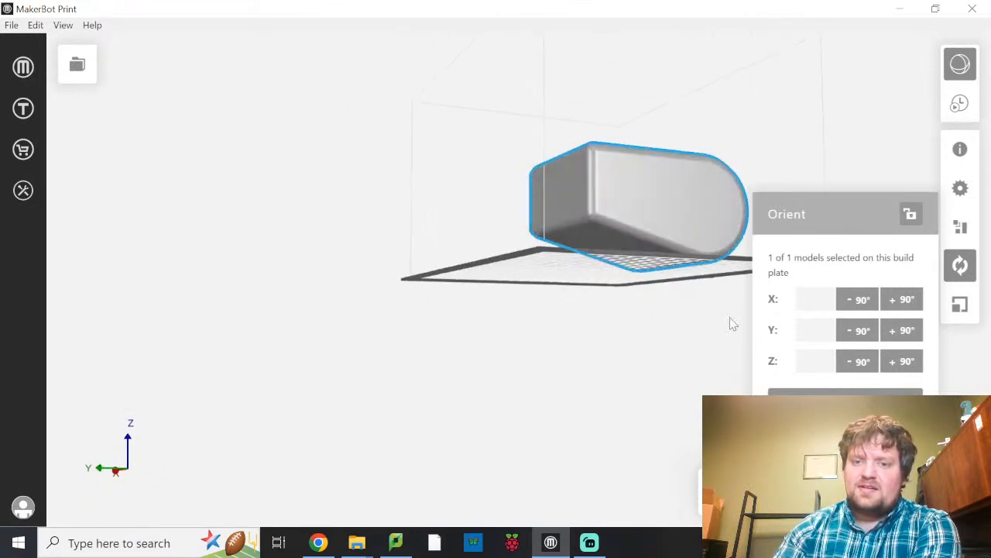
Align the body's sloped underside face to the bottom so it lies flat on the build plate, and check the result.
left_click(829, 395)
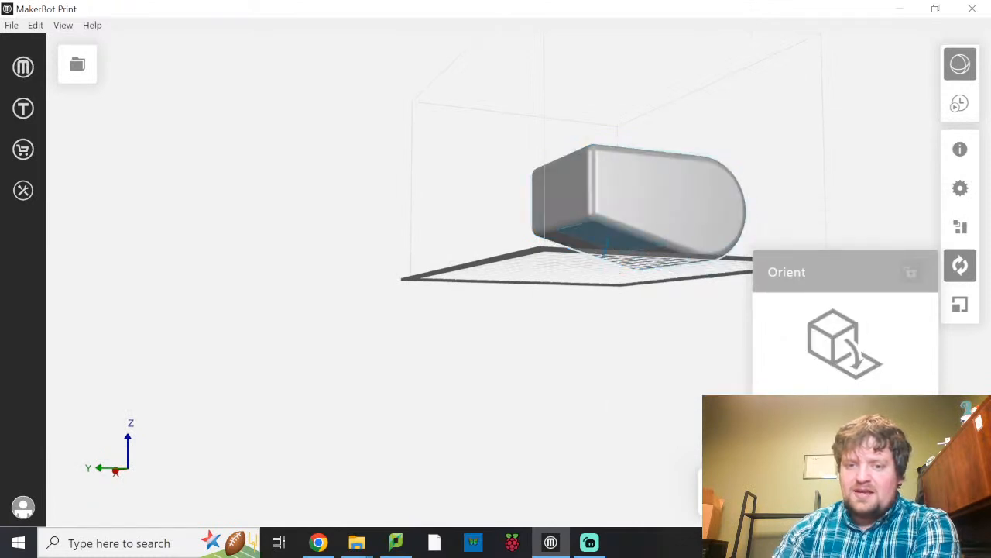
left_click(602, 250)
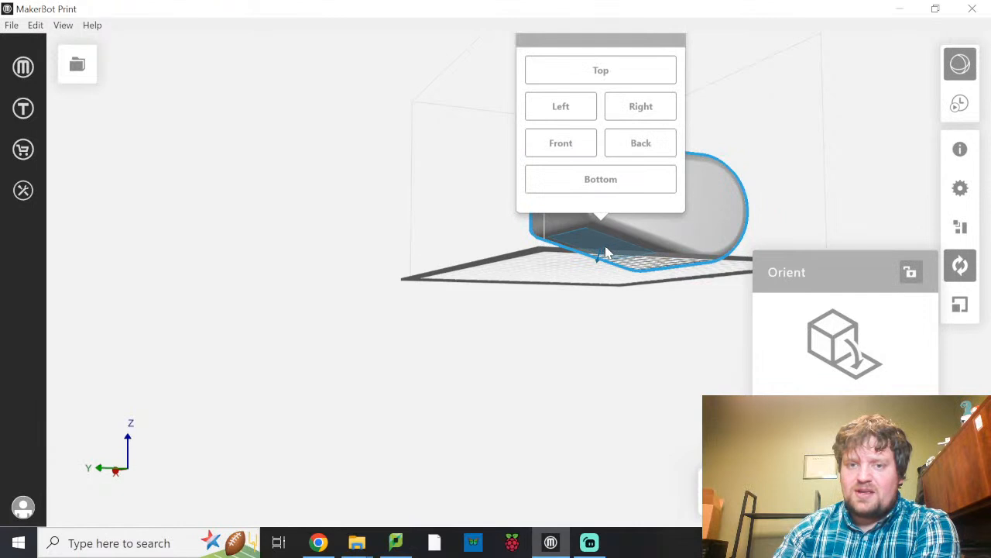
left_click(601, 185)
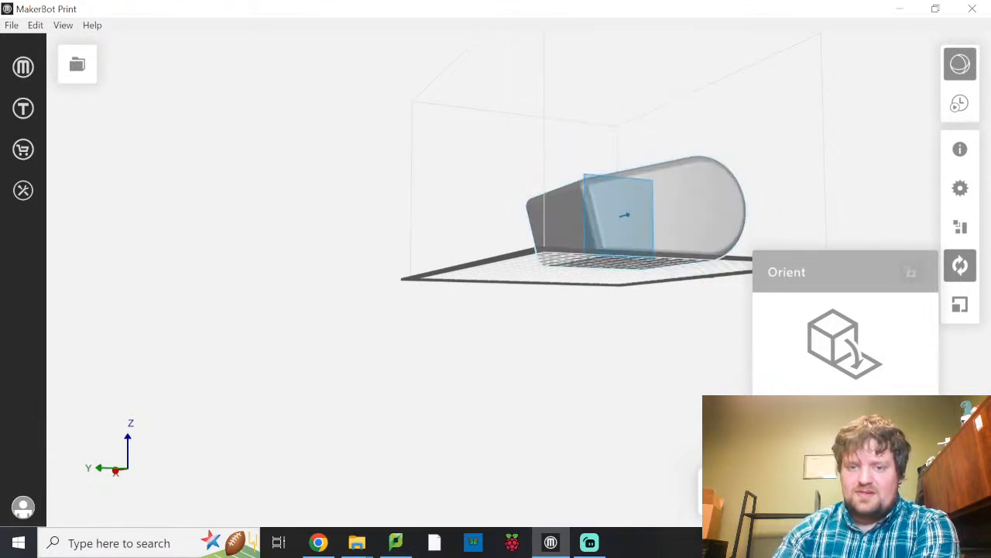
left_click(846, 411)
middle_click_drag(618, 292, 556, 315)
right_click_drag(556, 323, 642, 341)
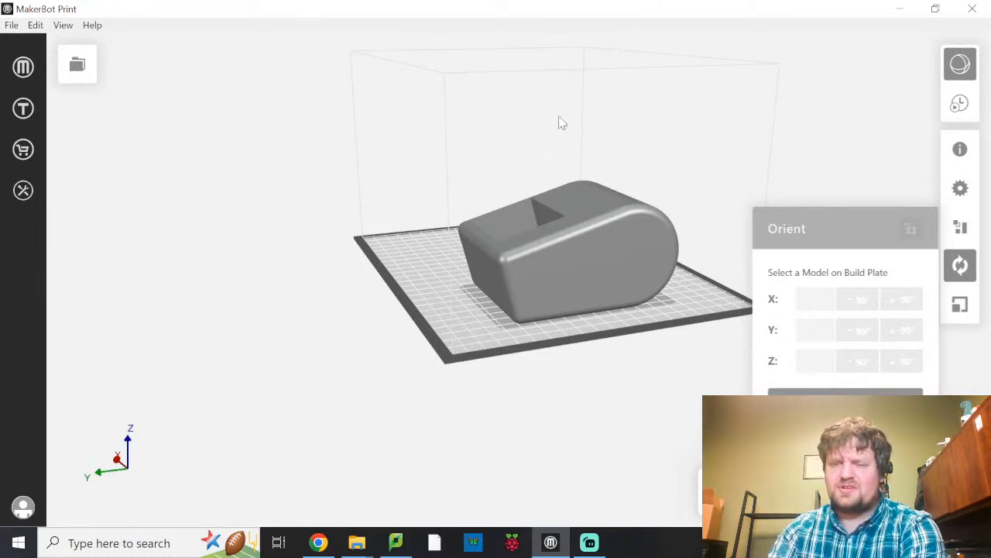
right_click_drag(671, 178, 565, 186)
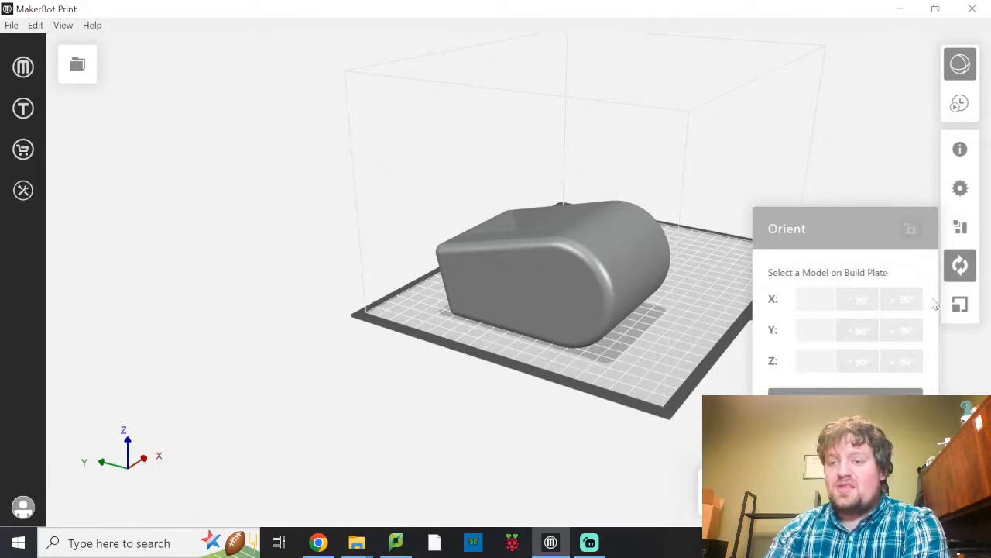
left_click(961, 267)
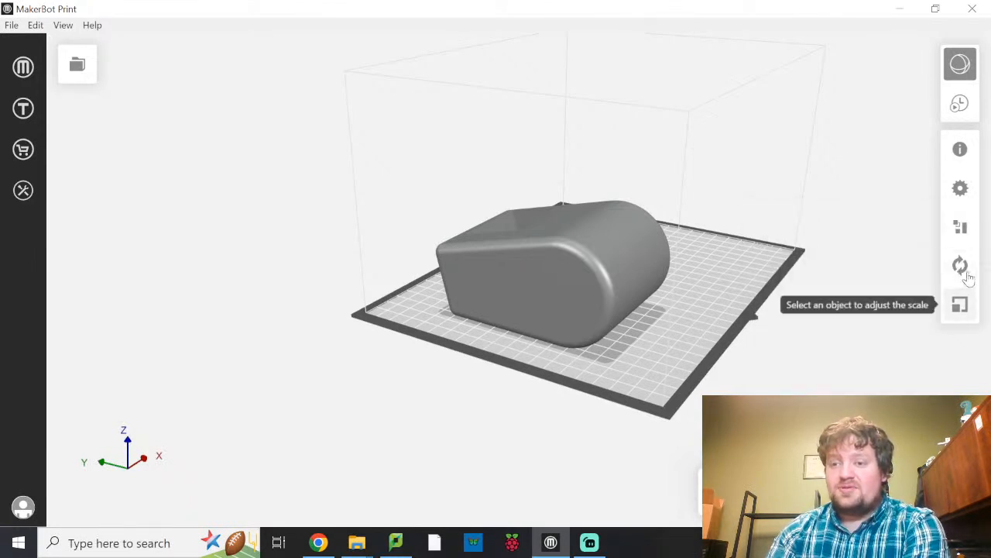
Try shifting the body along X in position increments and return it to −103 mm.
left_click(962, 227)
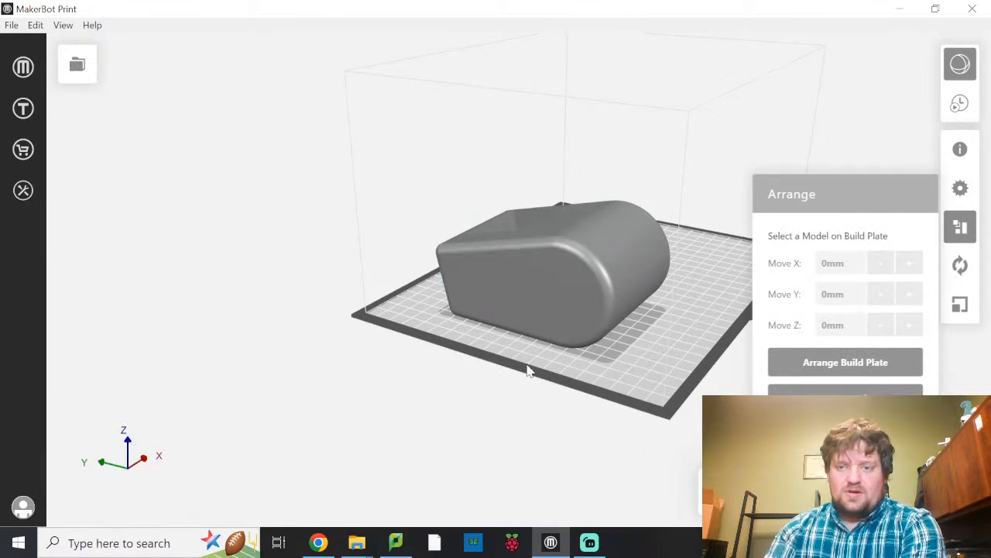
left_click_drag(684, 339, 571, 383)
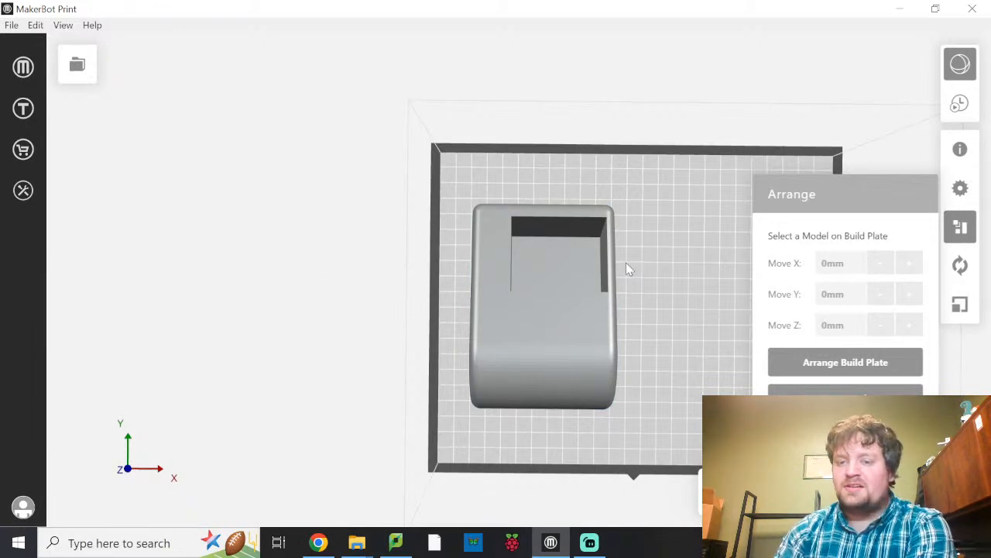
left_click(561, 329)
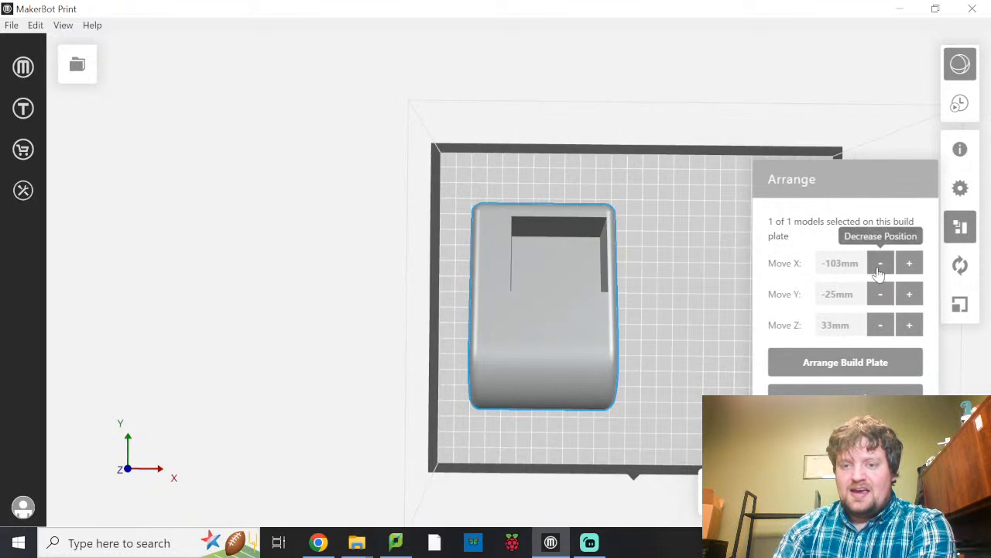
left_click(910, 263)
left_click(909, 263)
left_click(909, 263)
left_click(909, 264)
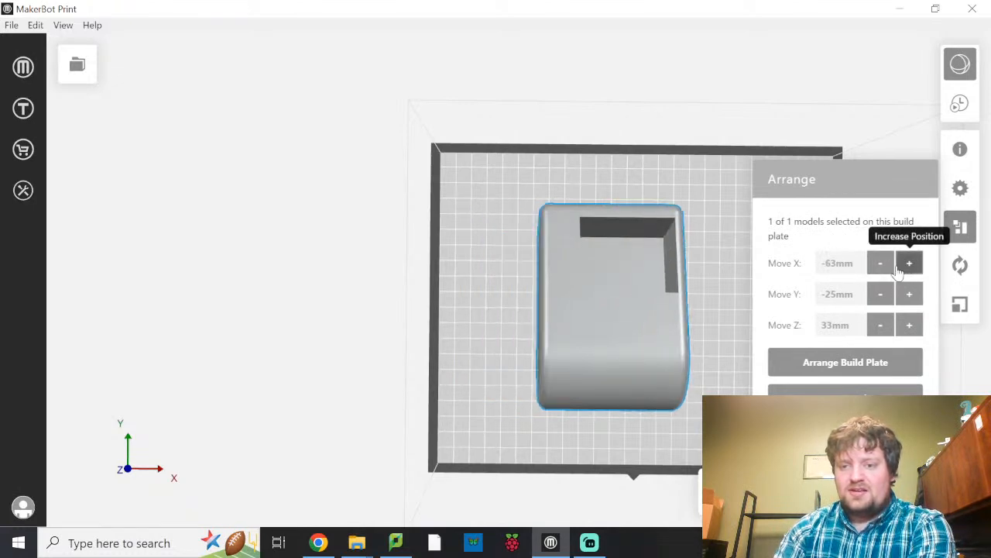
left_click(910, 264)
left_click(910, 264)
left_click(909, 263)
left_click(880, 263)
left_click(881, 263)
left_click(881, 264)
left_click(881, 263)
left_click(880, 263)
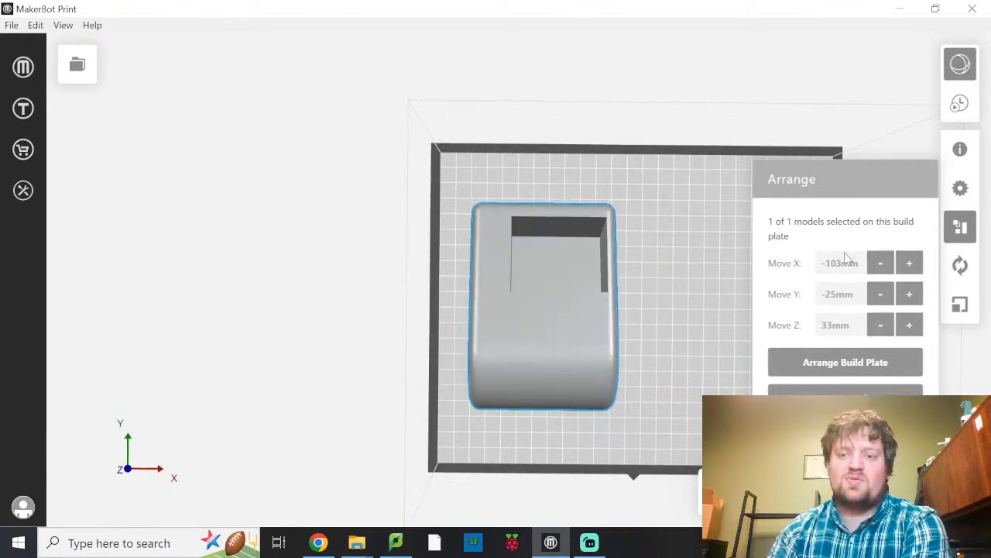
Move the body freehand across the build plate, settling it near the middle at about X −43 mm, Y −20 mm.
left_click_drag(519, 392, 795, 341)
scroll(669, 362, "down", 1)
scroll(671, 364, "up", 3)
scroll(672, 372, "down", 7)
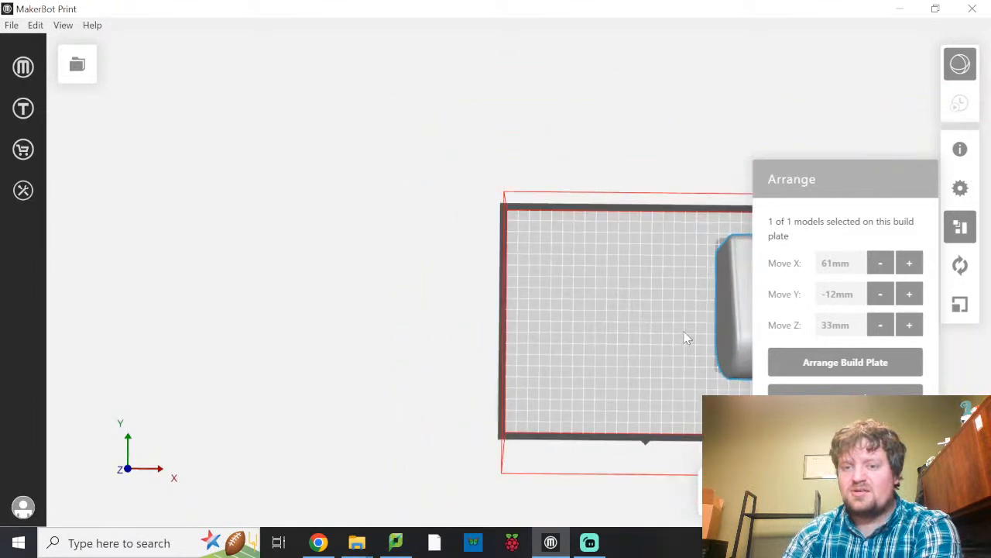
middle_click_drag(670, 322, 501, 289)
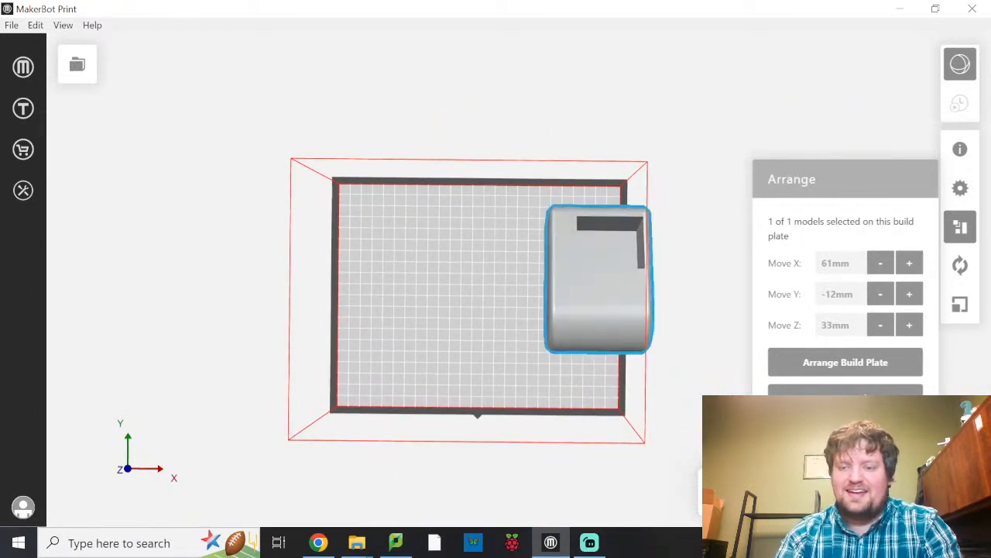
left_click_drag(605, 295, 479, 303)
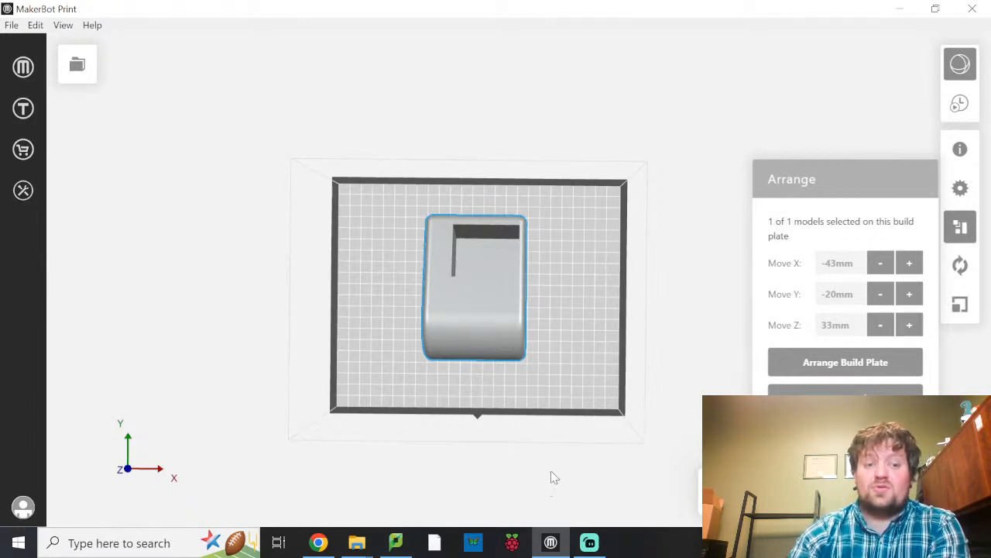
left_click_drag(538, 404, 684, 333)
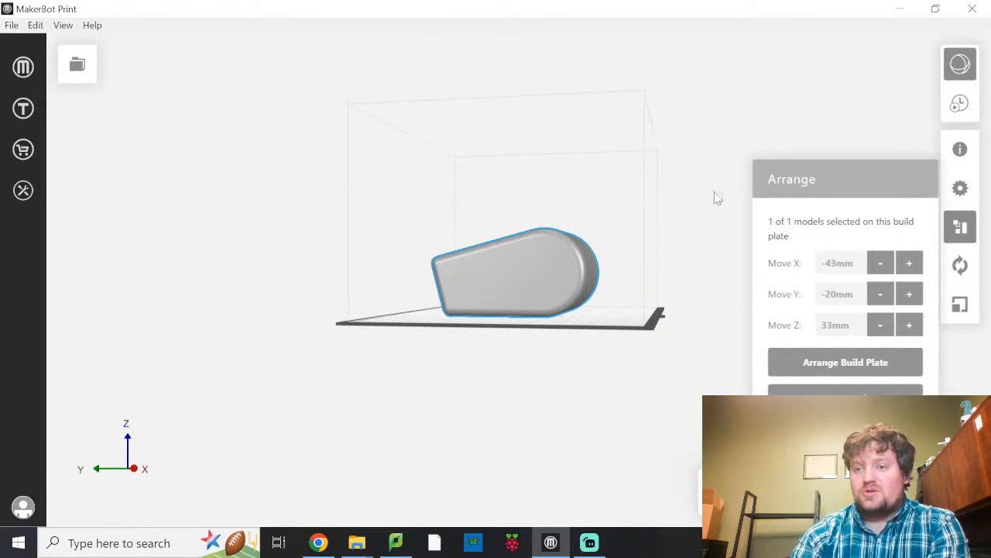
left_click(960, 227)
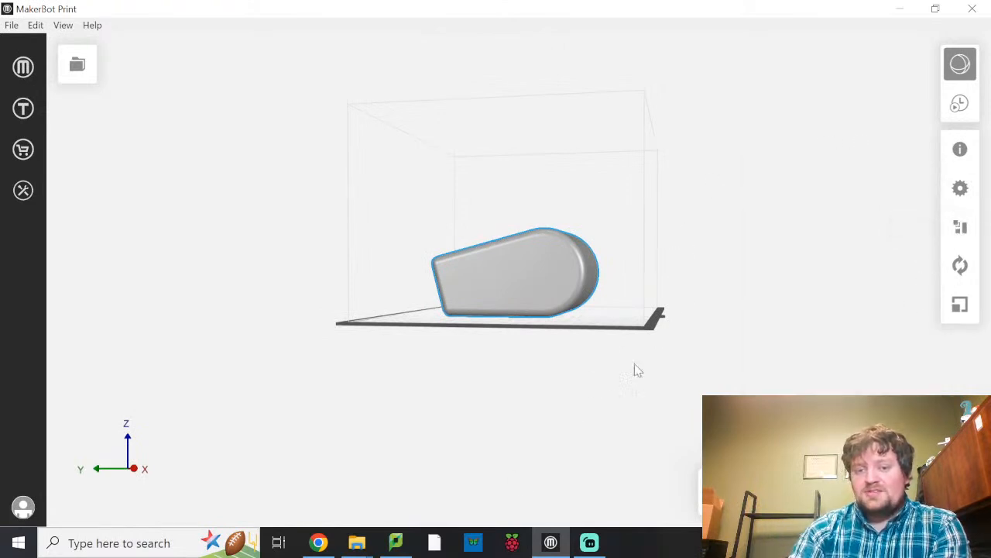
right_click_drag(704, 278, 766, 313)
right_click_drag(533, 419, 644, 410)
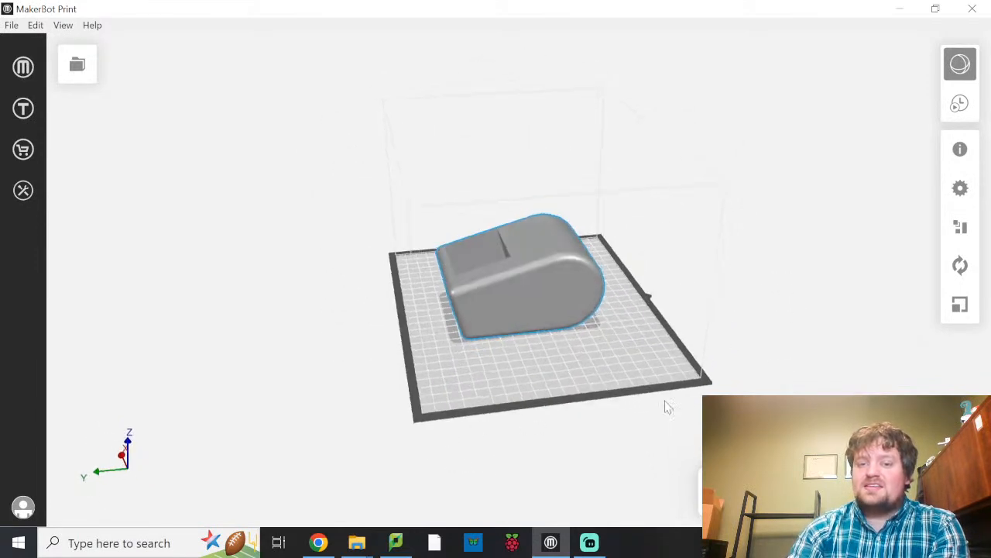
Keep Smart Extruder+ as the extruder type and set the print mode to MinFill.
left_click(961, 188)
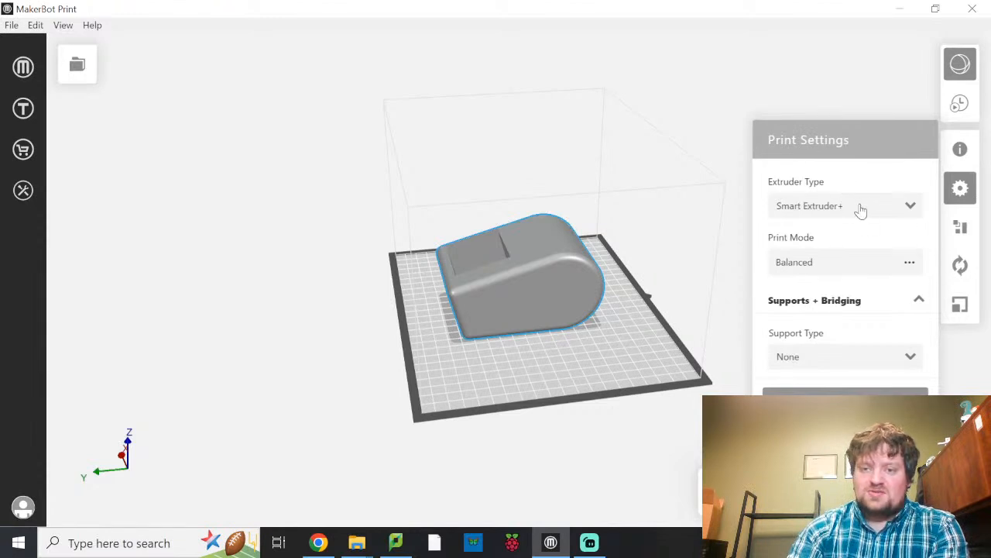
left_click(911, 208)
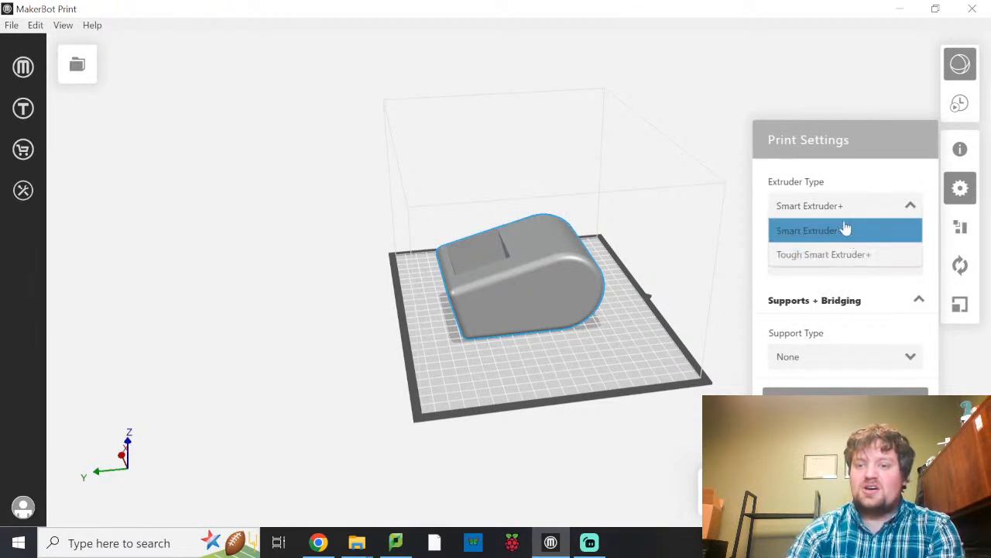
left_click(856, 199)
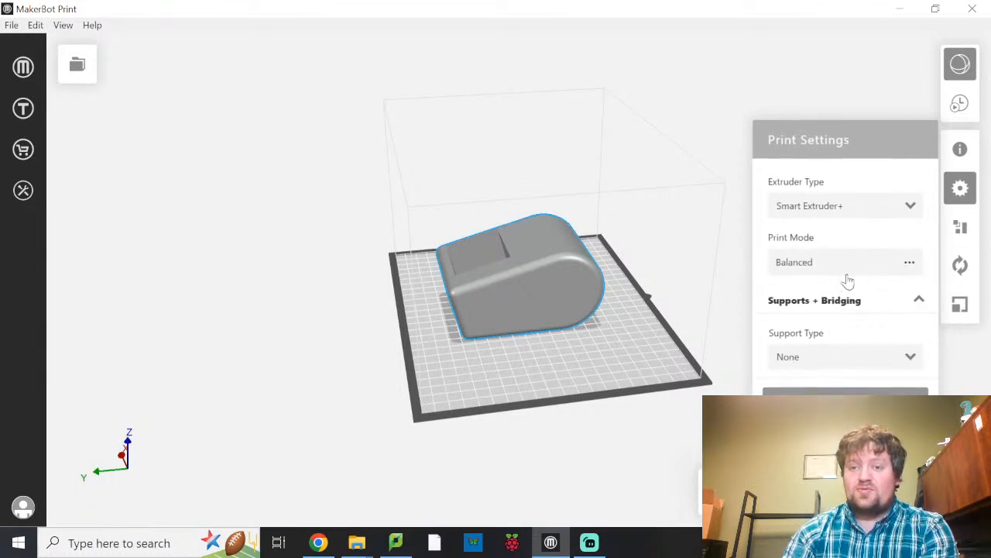
left_click(909, 263)
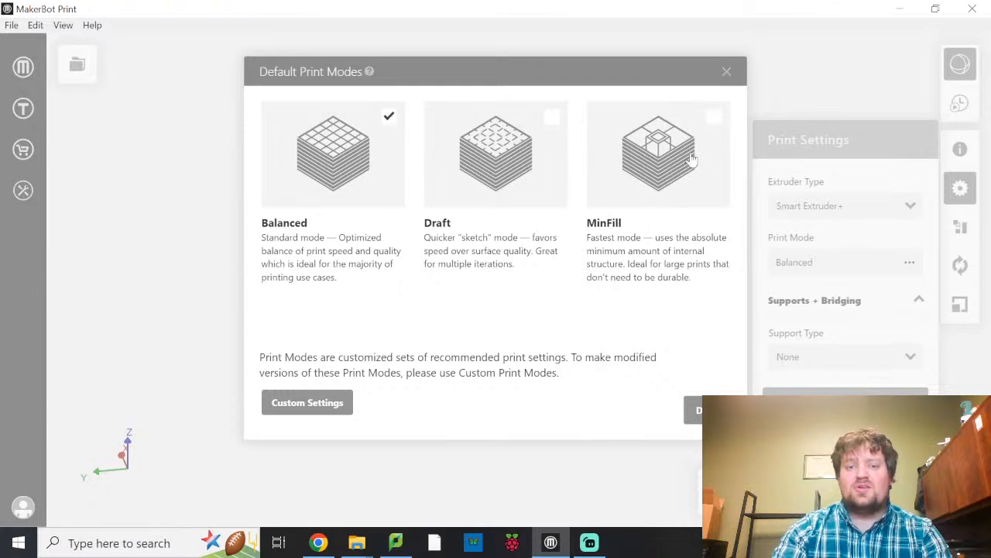
left_click(639, 208)
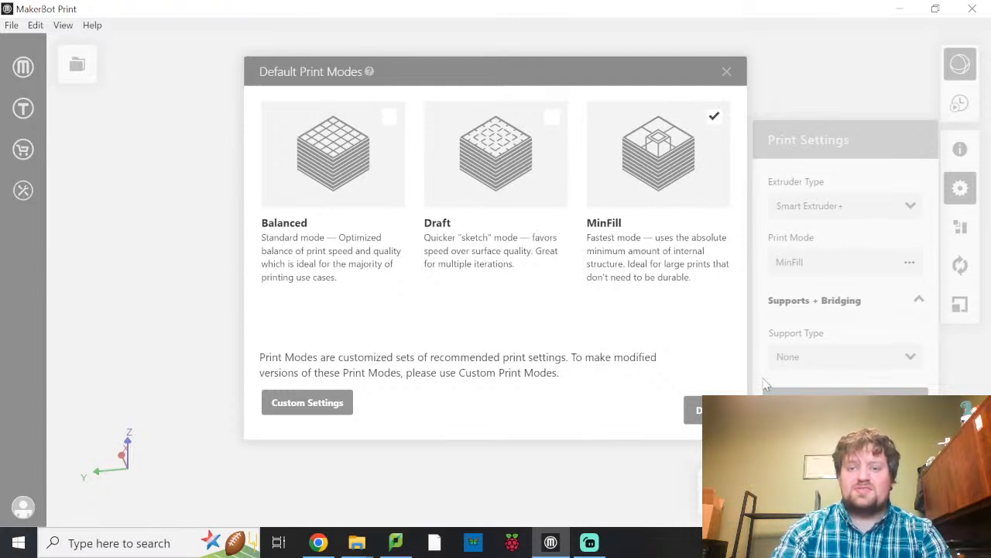
left_click(694, 409)
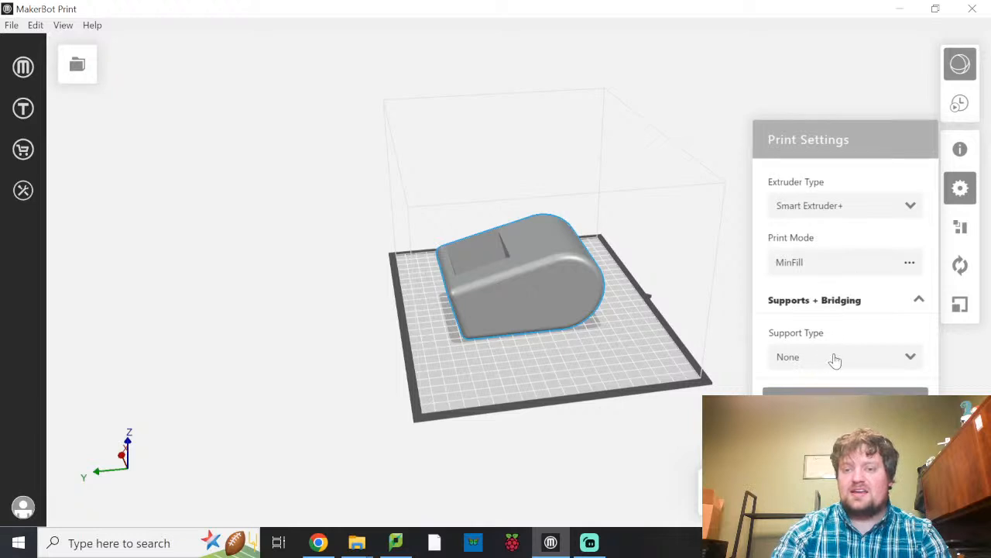
Try Breakaway Support as the support type and return it to None.
middle_click_drag(598, 292, 575, 235)
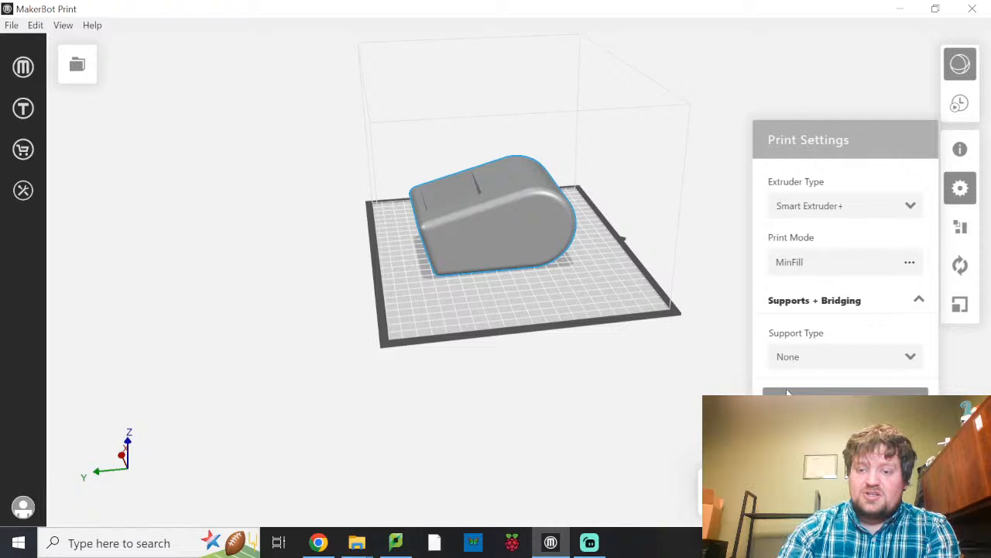
right_click(848, 353)
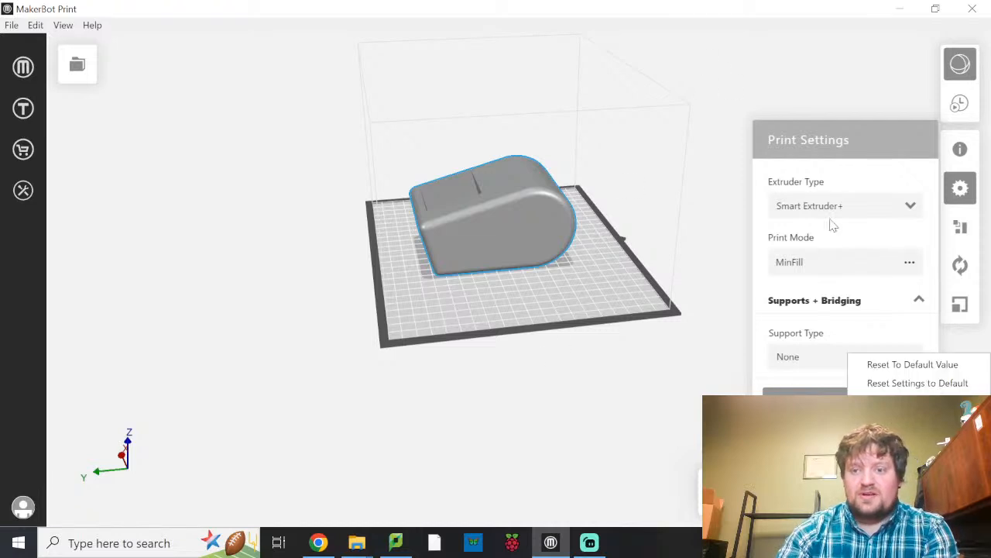
left_click(708, 370)
right_click(305, 328)
left_click(867, 359)
left_click(661, 384)
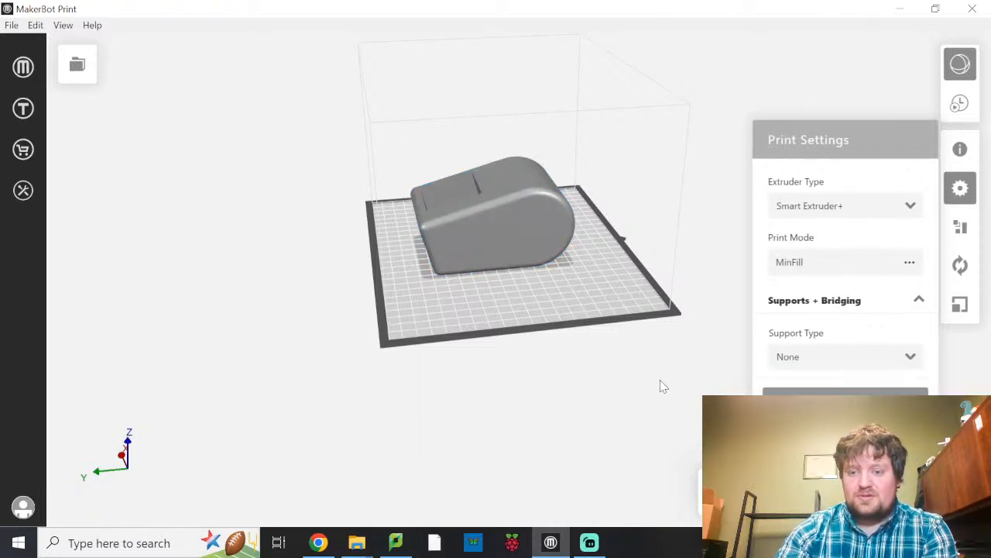
left_click(905, 358)
left_click(860, 407)
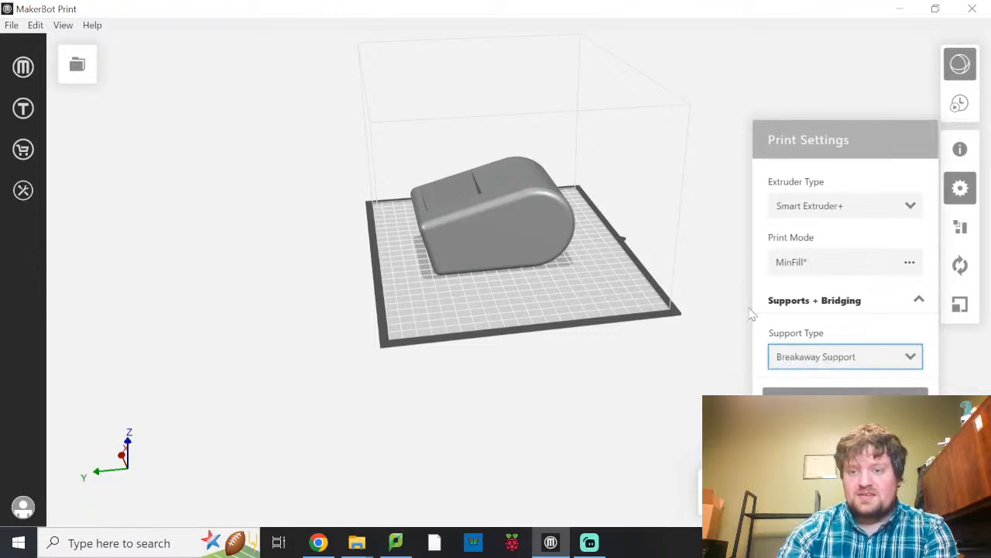
left_click(879, 366)
left_click(879, 381)
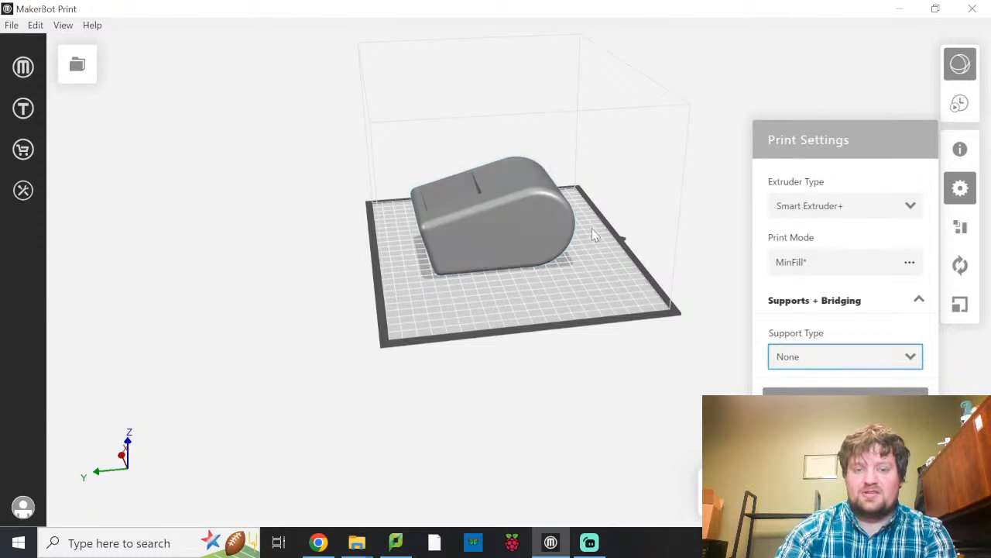
Inspect the body from the side and above, and set the MinFill mode's infill density to 9 % in the custom print modes.
right_click_drag(595, 273, 559, 240)
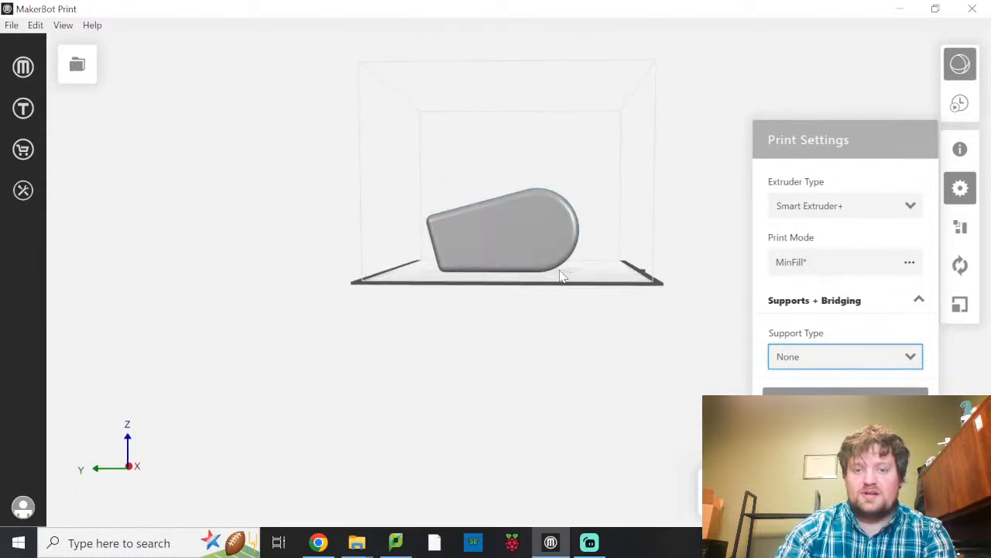
right_click_drag(485, 281, 526, 247)
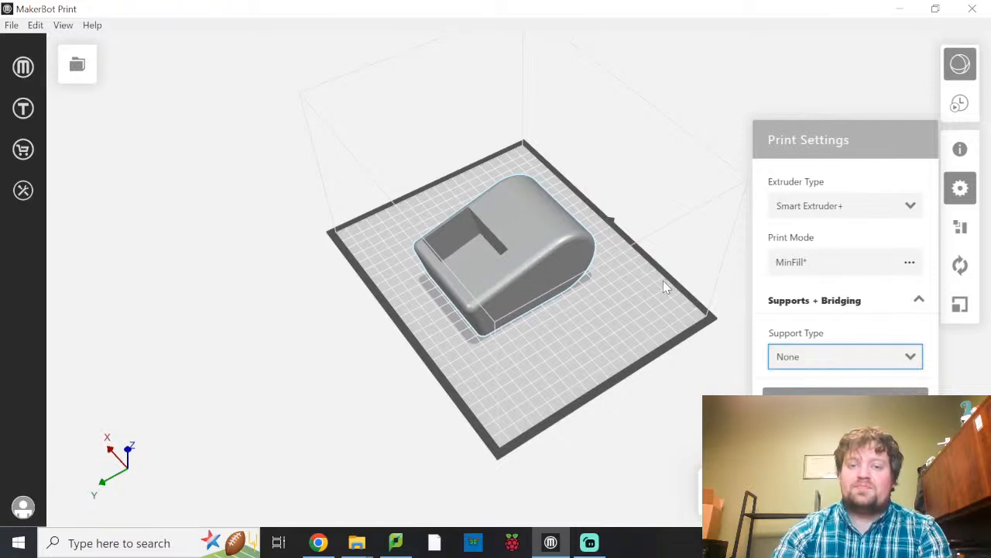
right_click(664, 370)
right_click_drag(683, 378, 650, 359)
left_click(673, 410)
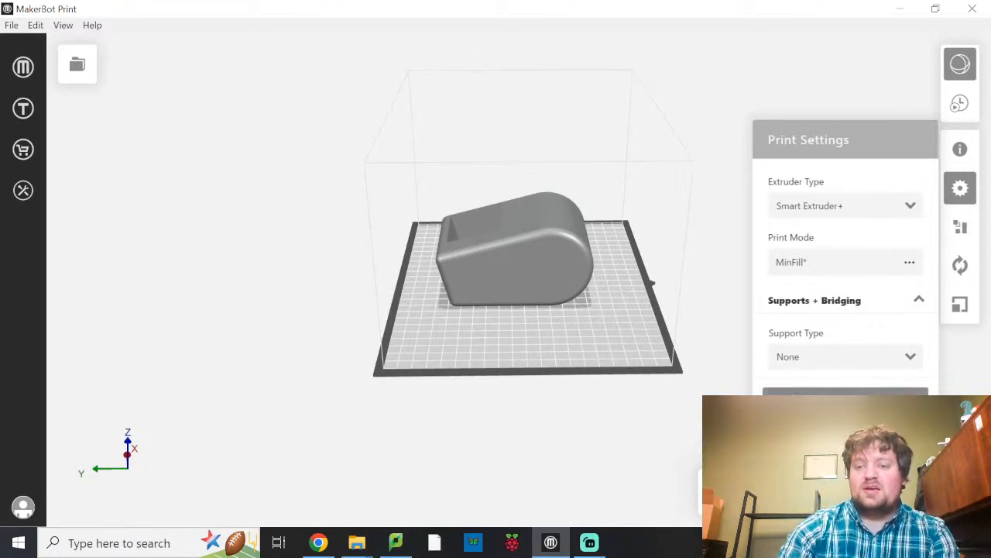
left_click(845, 392)
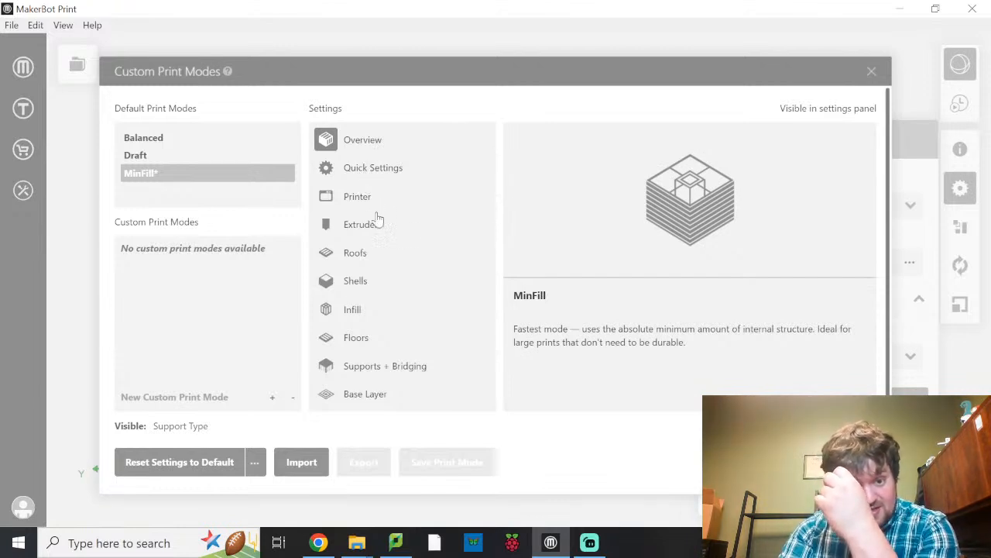
left_click(340, 314)
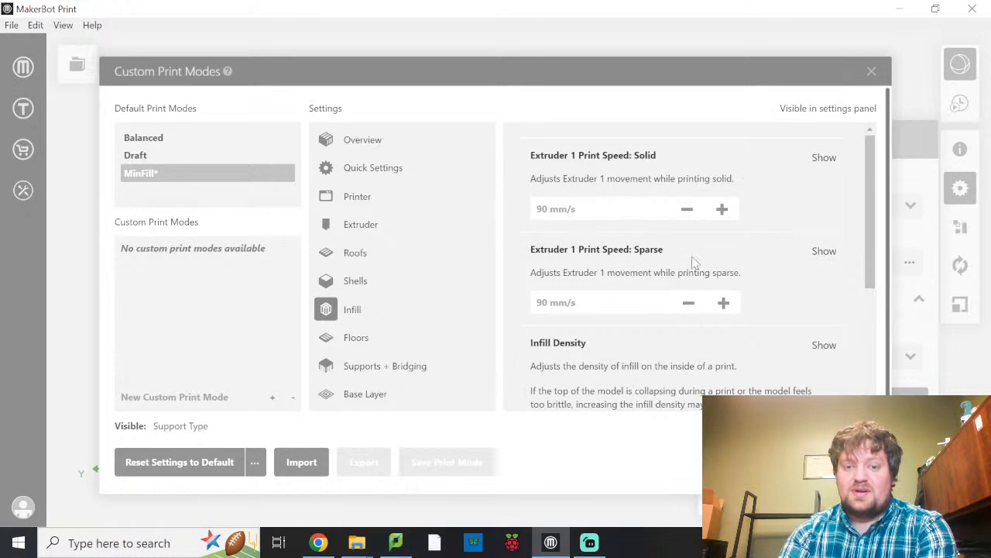
scroll(697, 326, "down", 3)
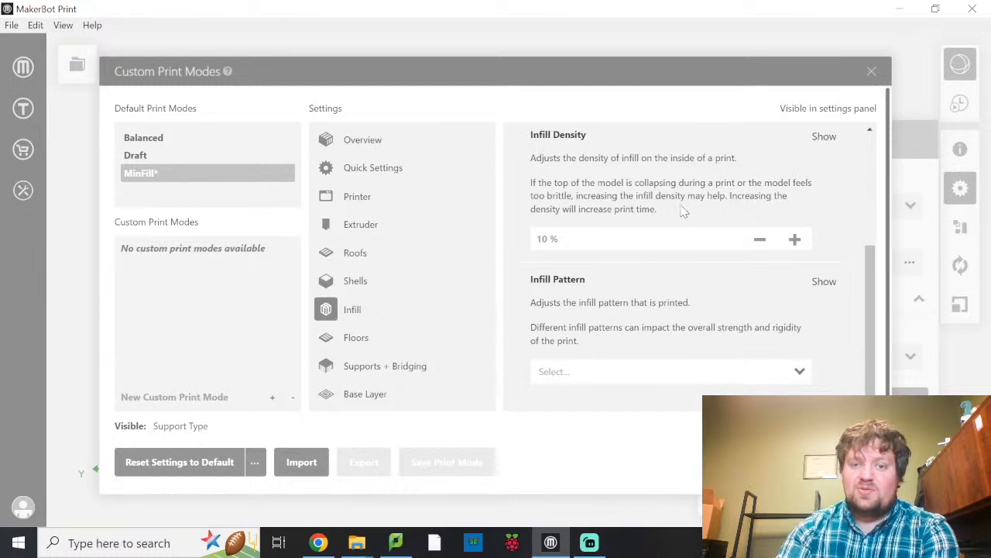
left_click(760, 241)
left_click(761, 241)
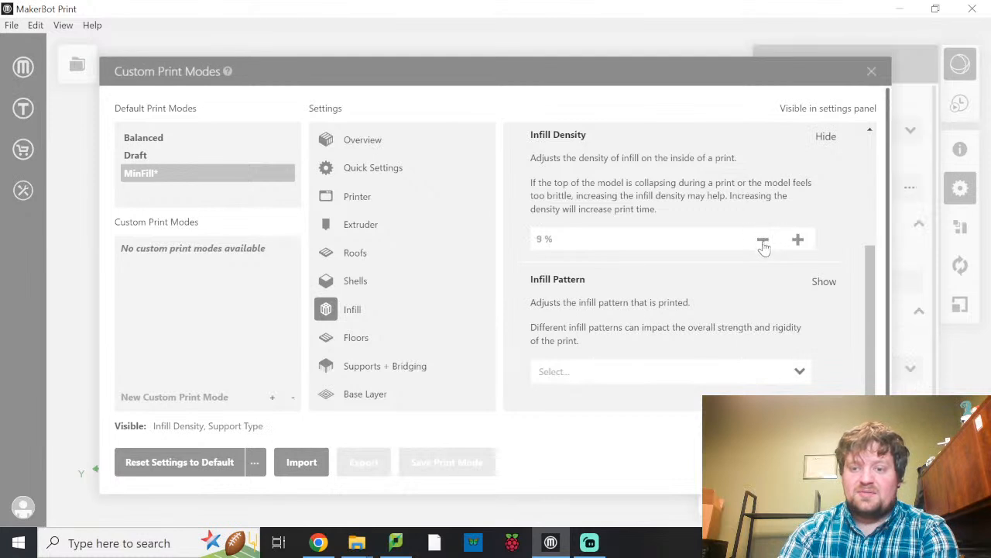
left_click(803, 240)
left_click(799, 240)
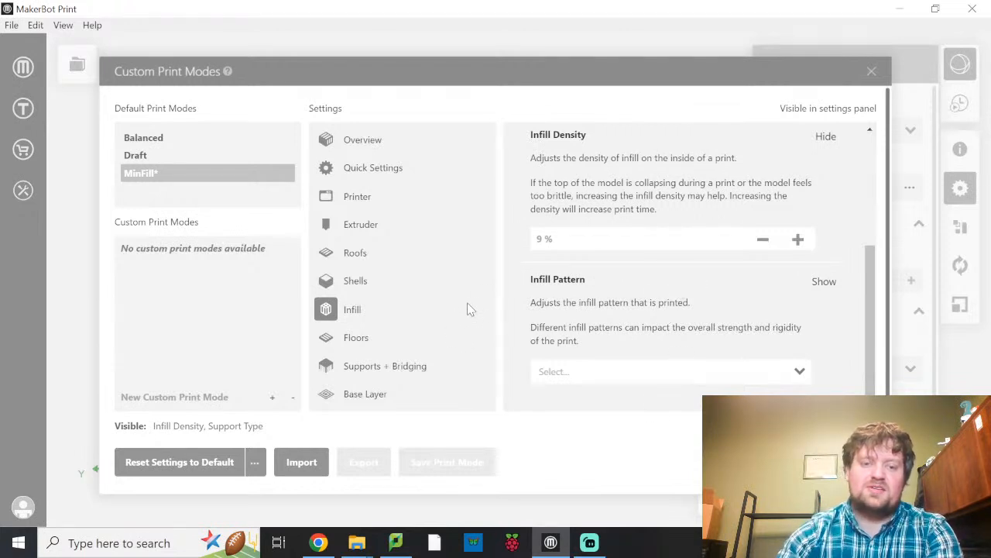
Browse the infill patterns available for the MinFill mode without choosing one.
left_click(370, 365)
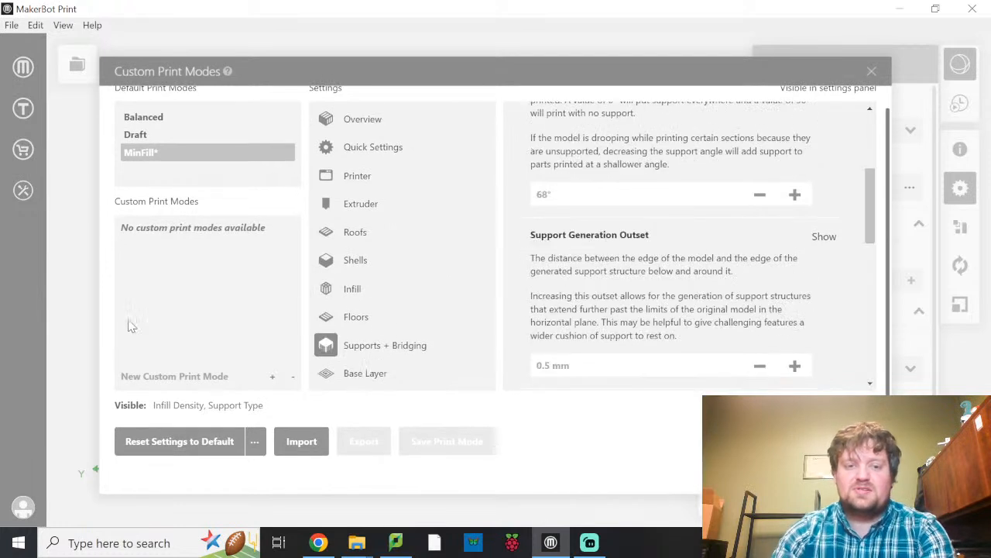
left_click(364, 287)
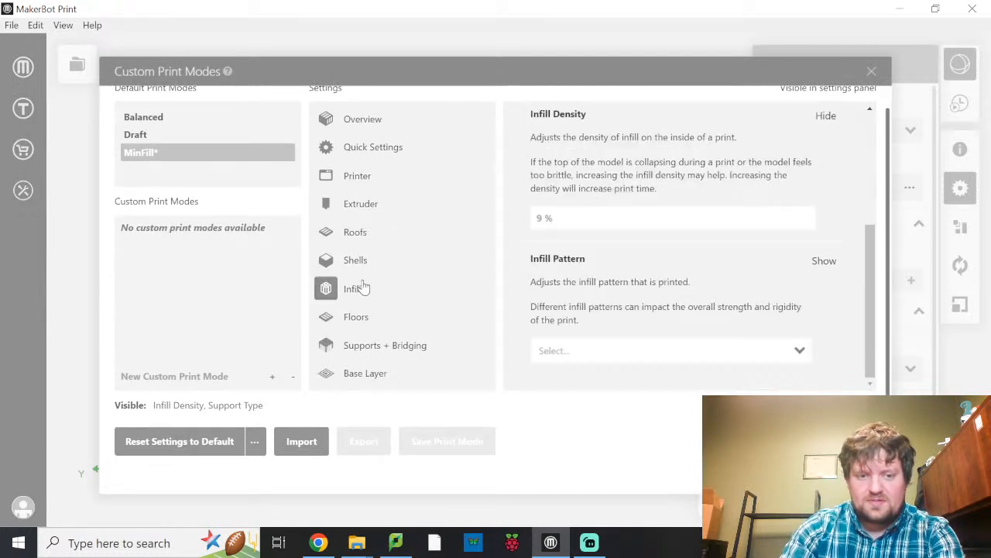
left_click(801, 351)
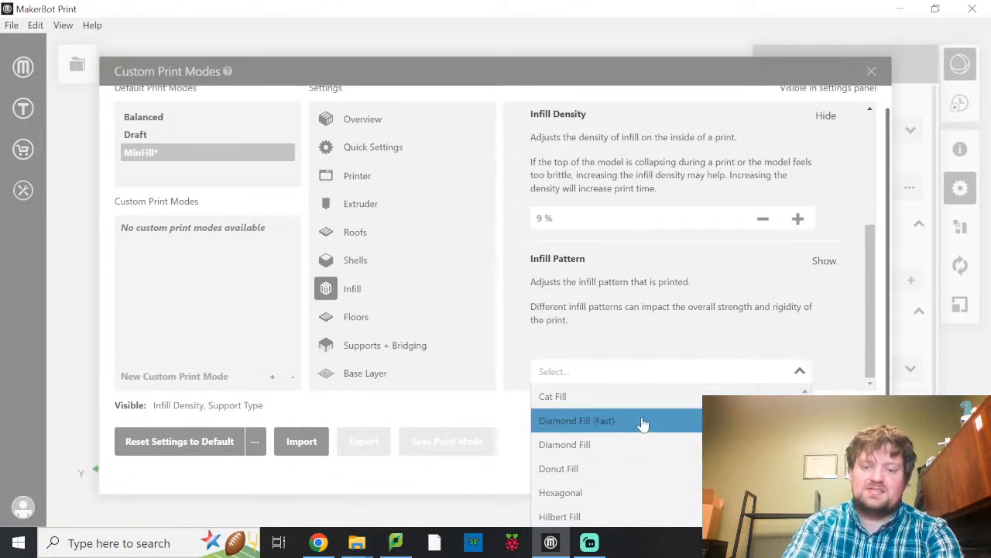
scroll(659, 460, "down", 3)
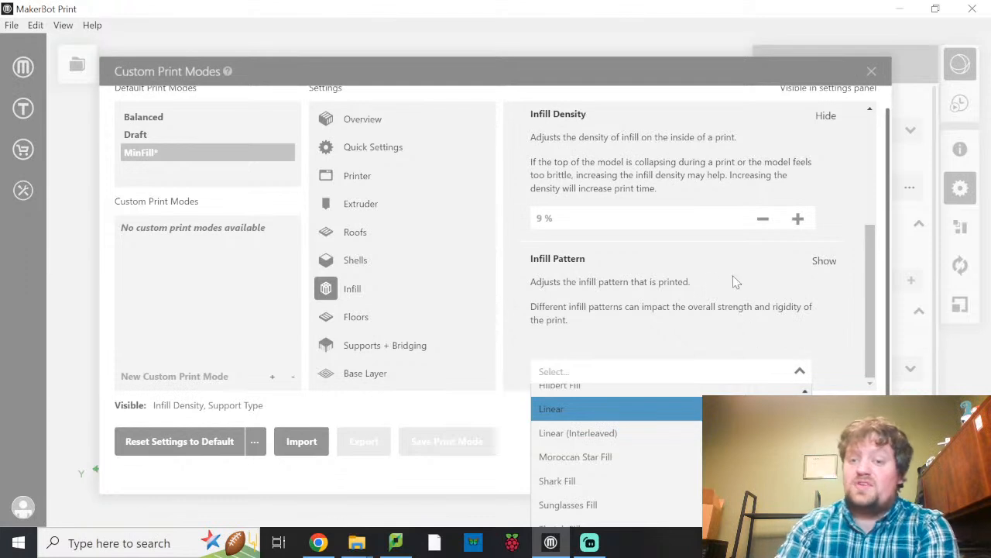
left_click(784, 295)
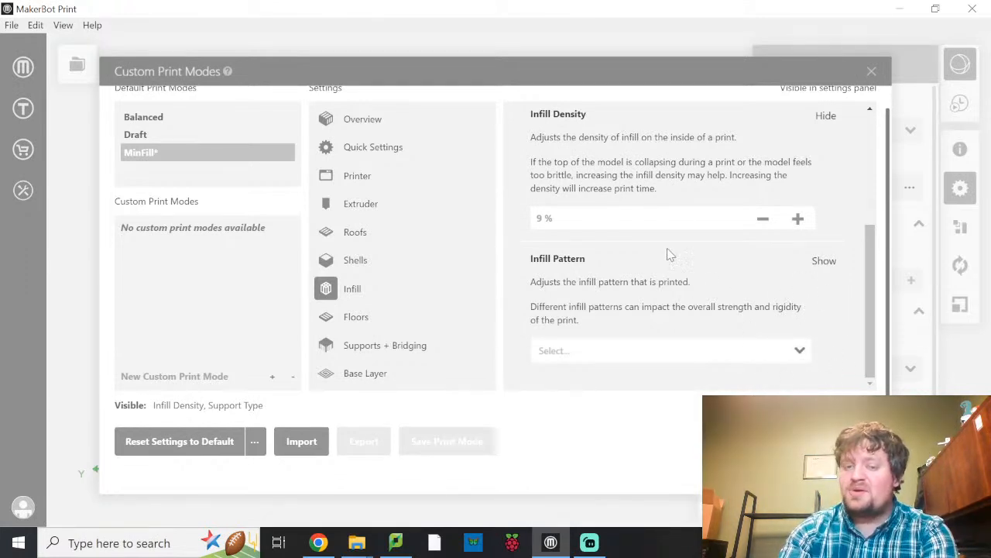
Review the floor thickness and the supports and bridging settings of the MinFill mode, and close the custom print modes.
left_click(360, 324)
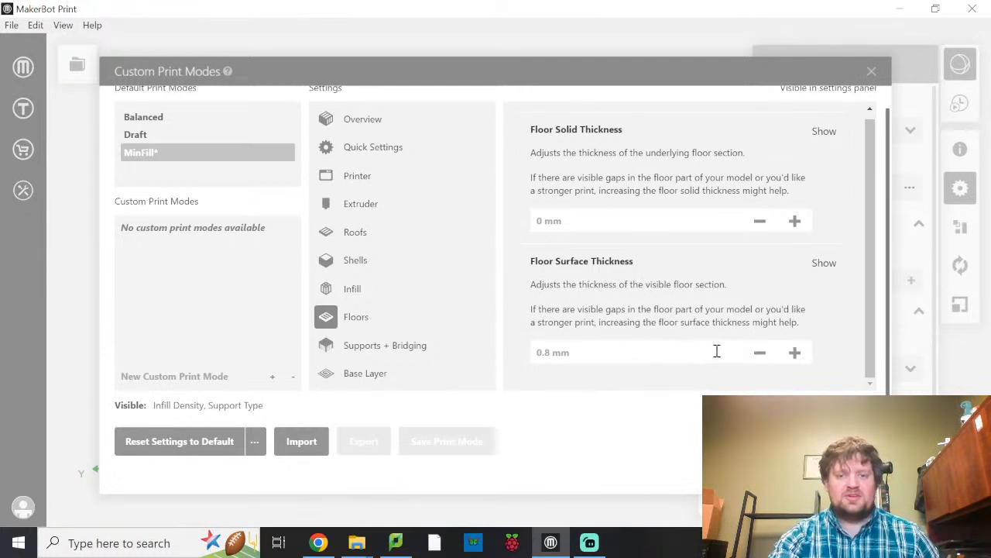
left_click(417, 348)
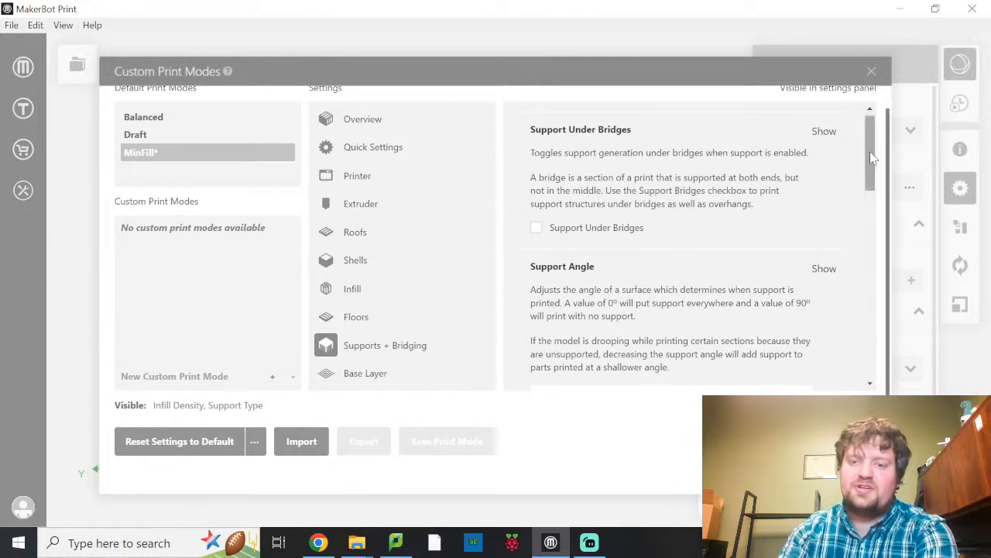
scroll(719, 234, "down", 2)
scroll(729, 228, "down", 3)
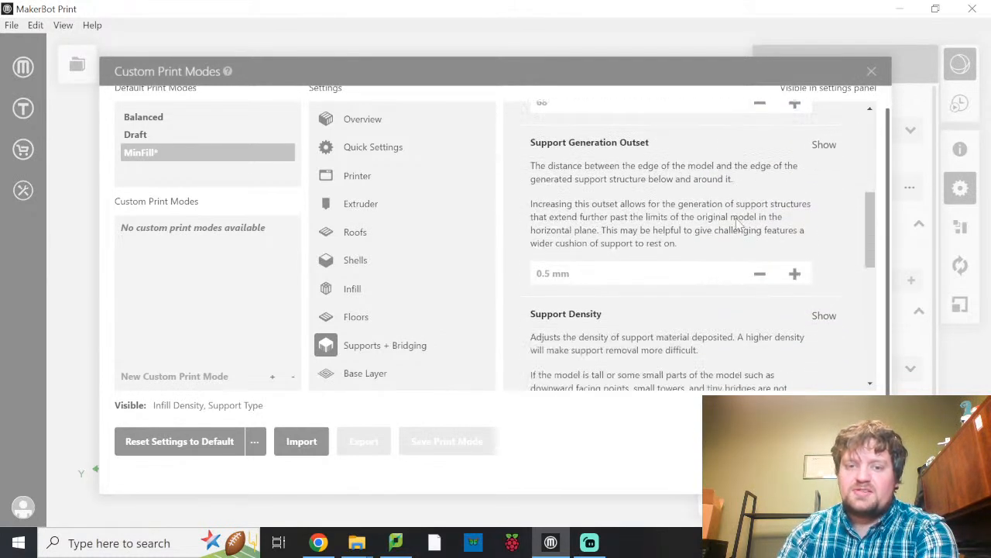
scroll(736, 223, "down", 3)
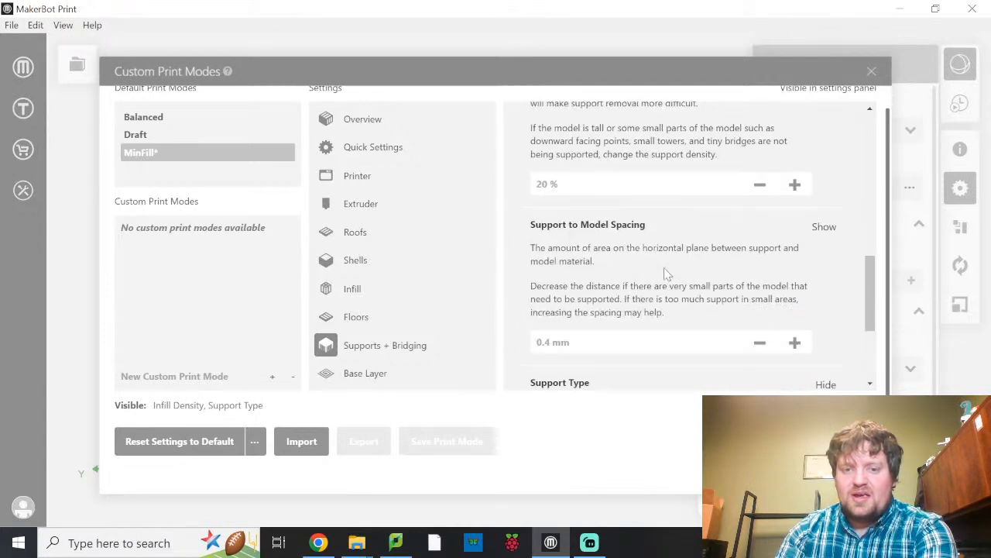
scroll(713, 233, "down", 3)
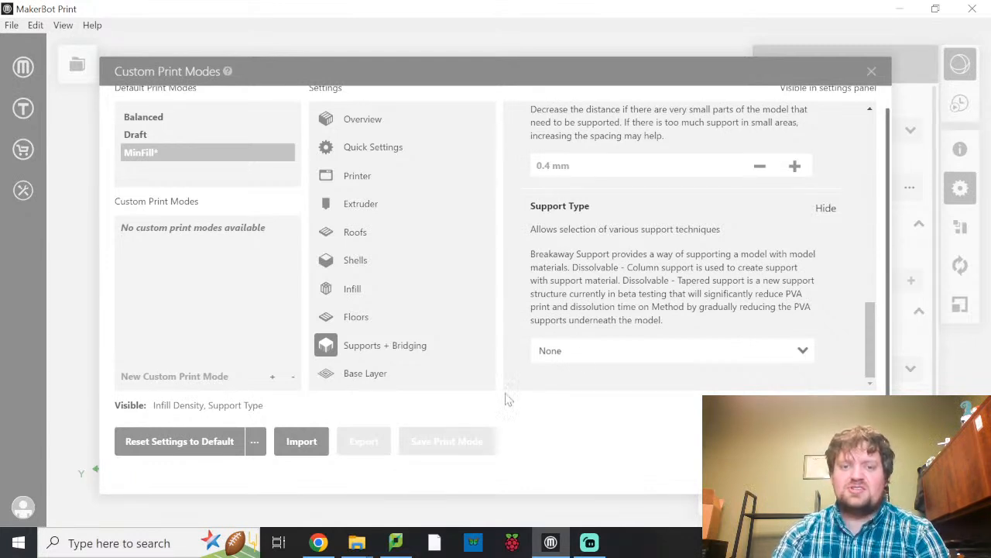
left_click(872, 71)
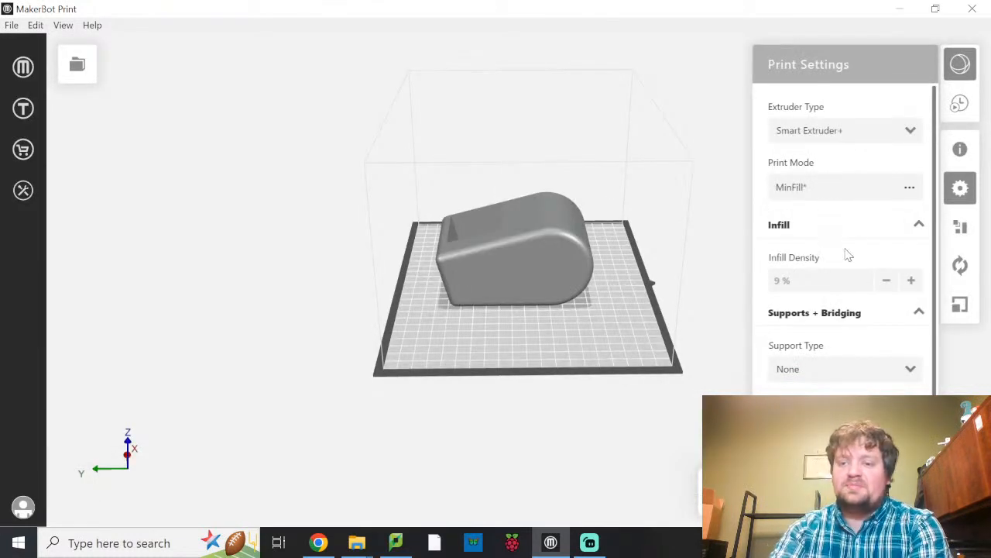
Set the infill density to 10 % and generate the estimates and print preview.
left_click(914, 285)
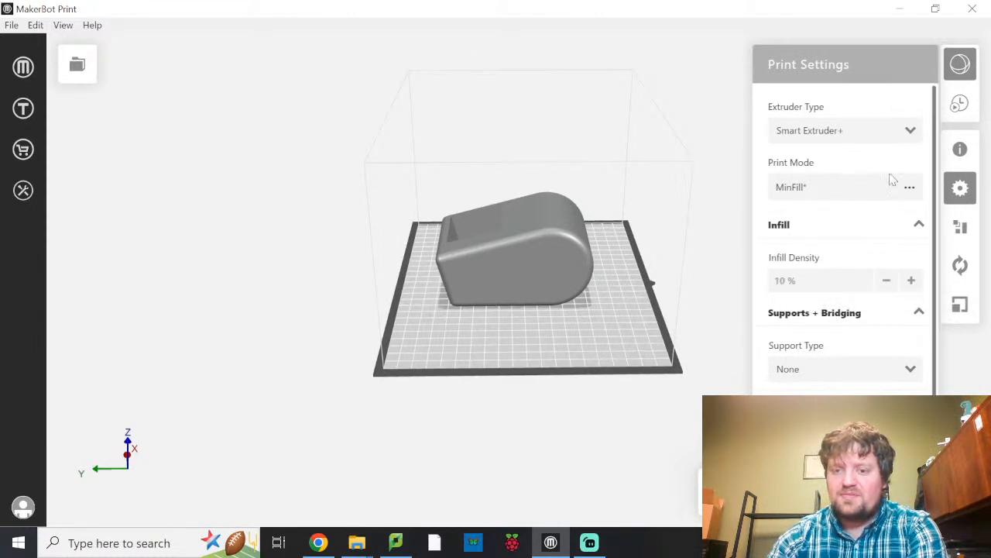
left_click(961, 188)
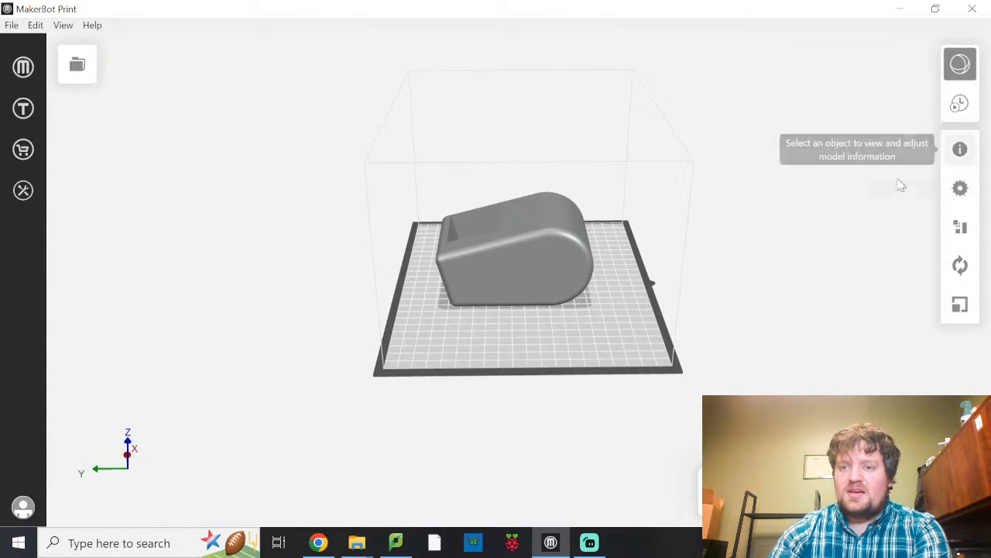
left_click(961, 108)
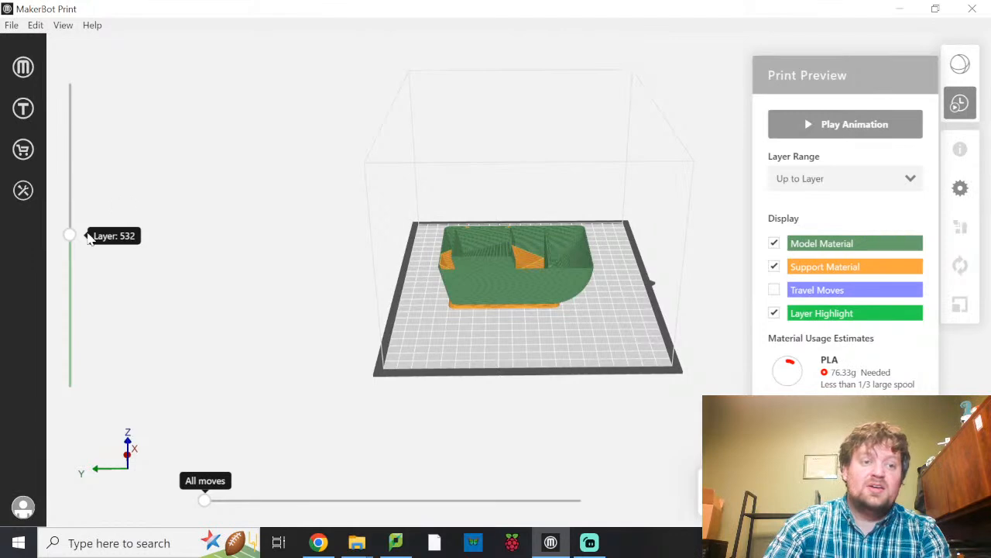
Lower the print preview to about layer 324 and examine the body's infill and support material from above.
left_click_drag(68, 248, 83, 295)
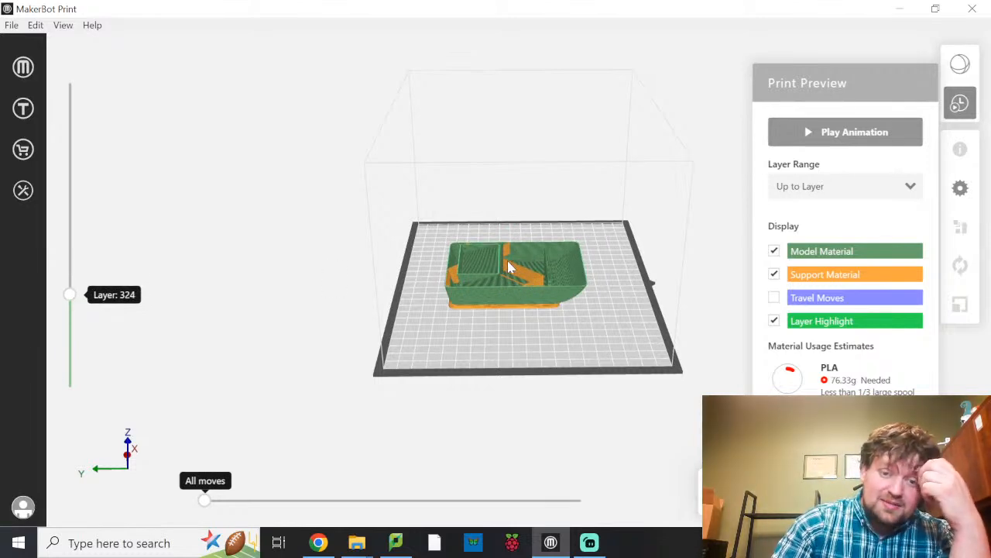
middle_click_drag(494, 277, 472, 282)
right_click_drag(479, 293, 405, 310)
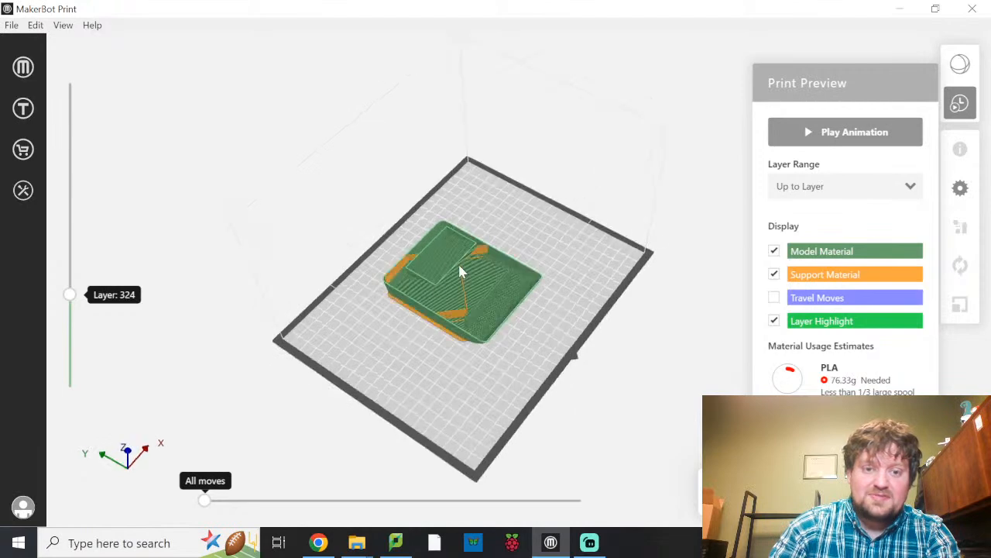
Show the travel moves at layer 324 of the print preview to examine them, and hide them again.
scroll(457, 271, "up", 3)
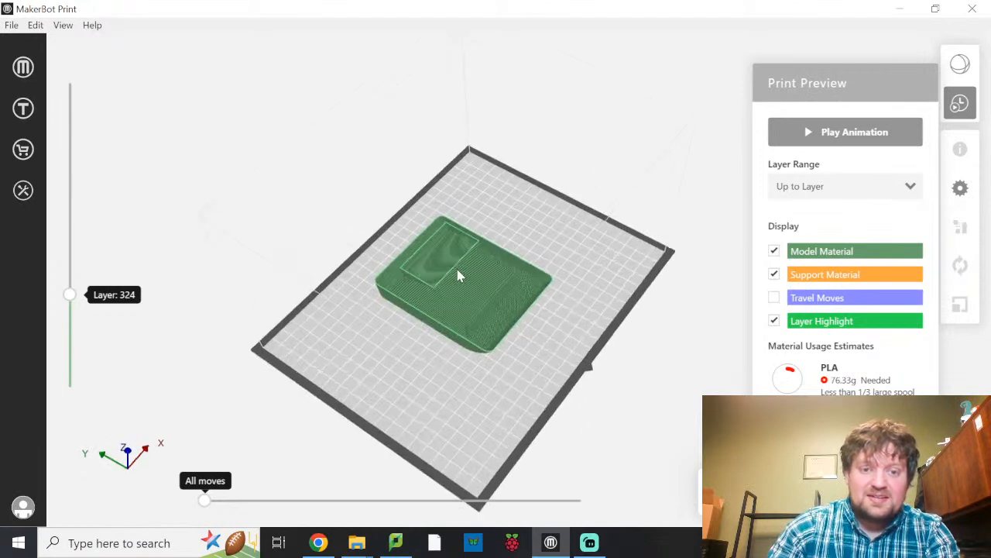
scroll(466, 269, "up", 3)
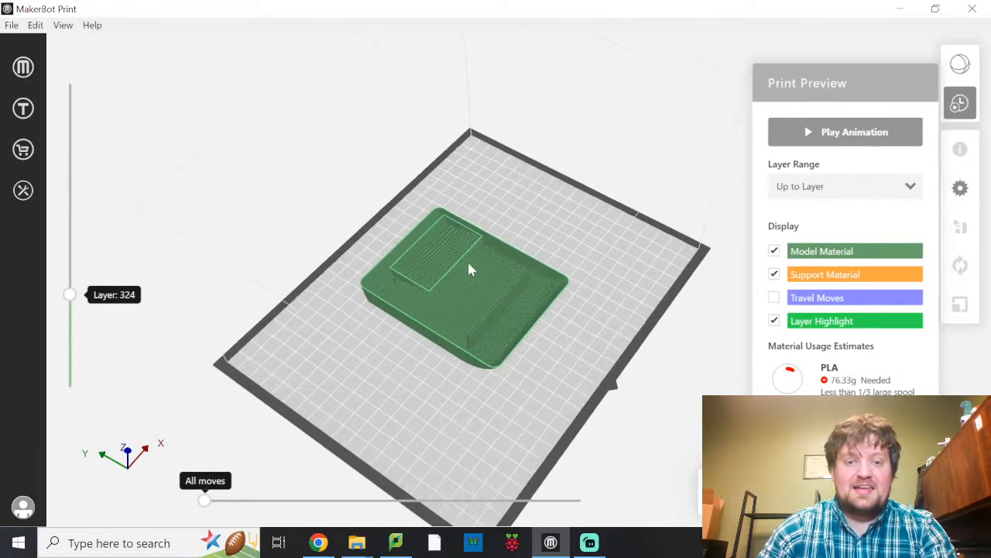
scroll(464, 269, "up", 3)
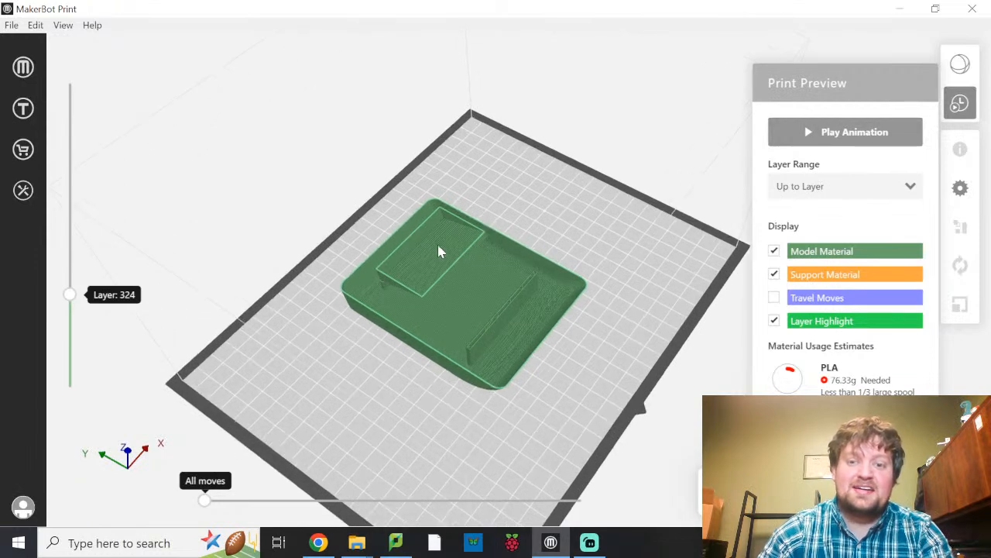
scroll(496, 224, "up", 1)
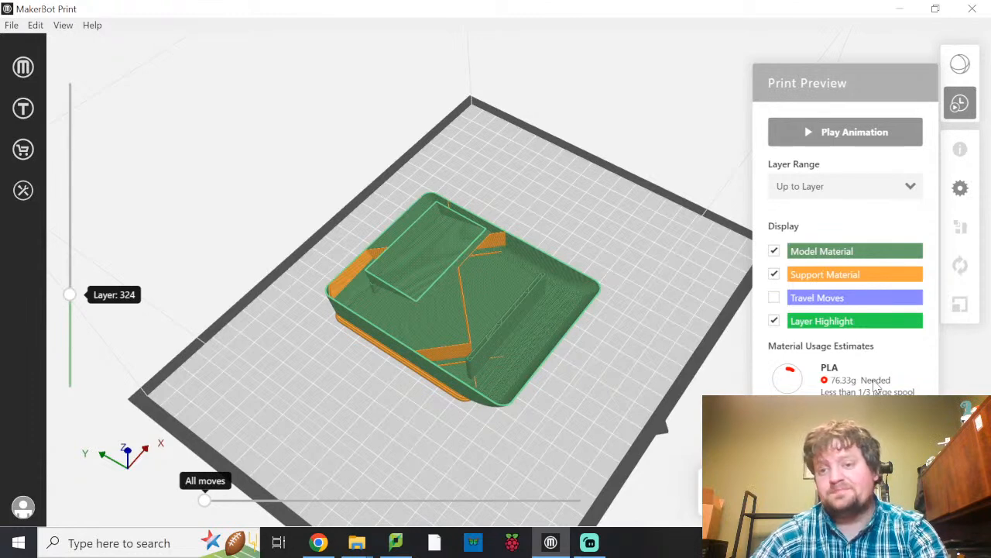
left_click(774, 299)
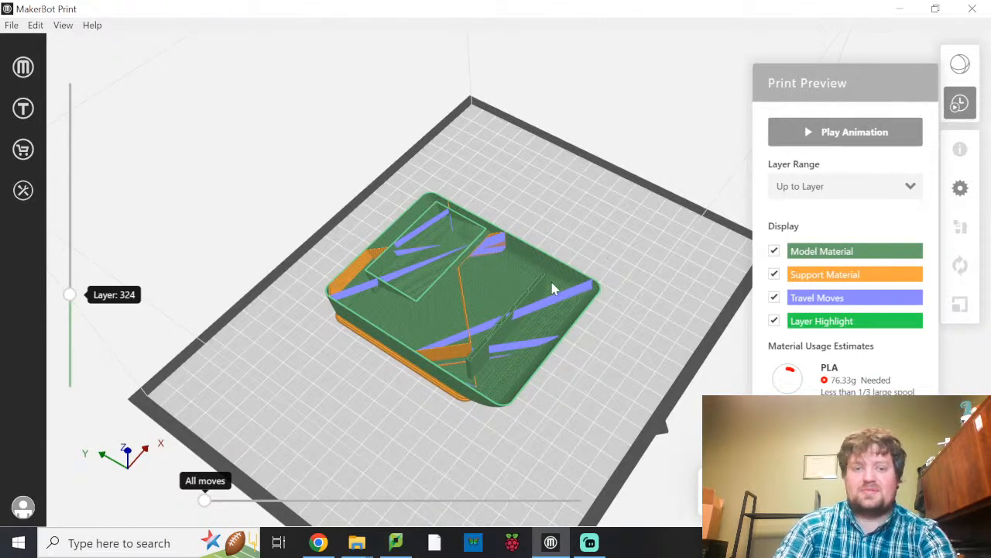
left_click(774, 297)
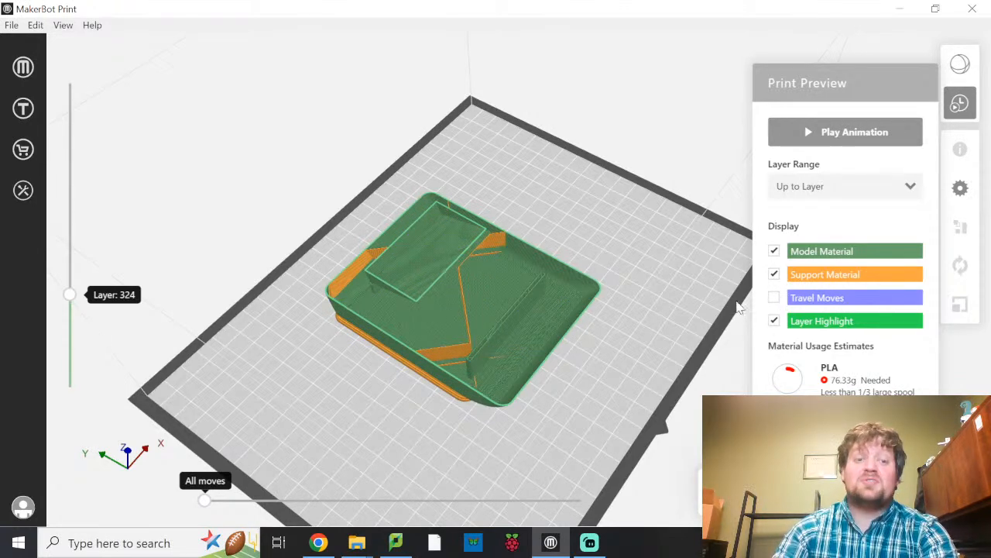
Inspect the sliced body and its support material from other angles, and close the print preview to view the solid model.
right_click_drag(567, 357, 609, 376)
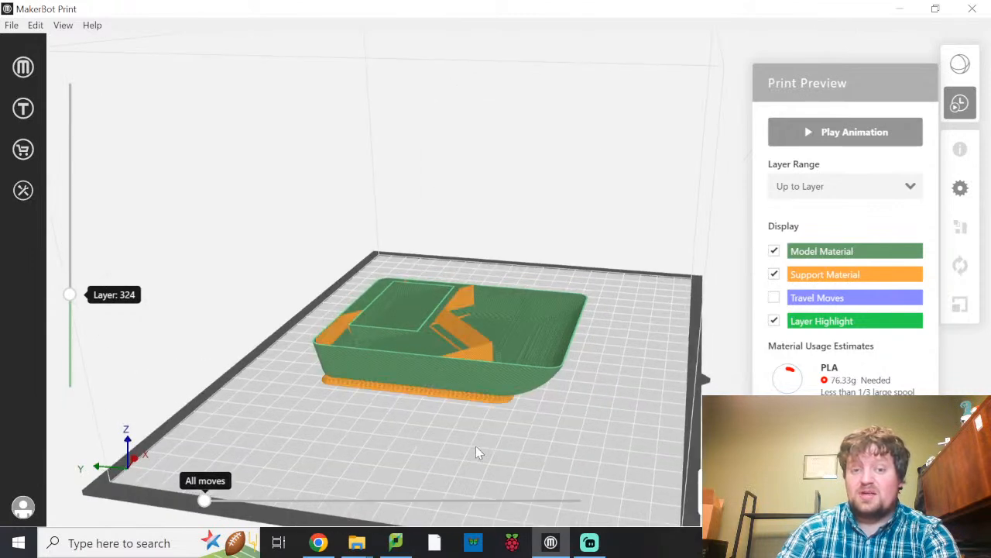
right_click_drag(609, 451, 813, 258)
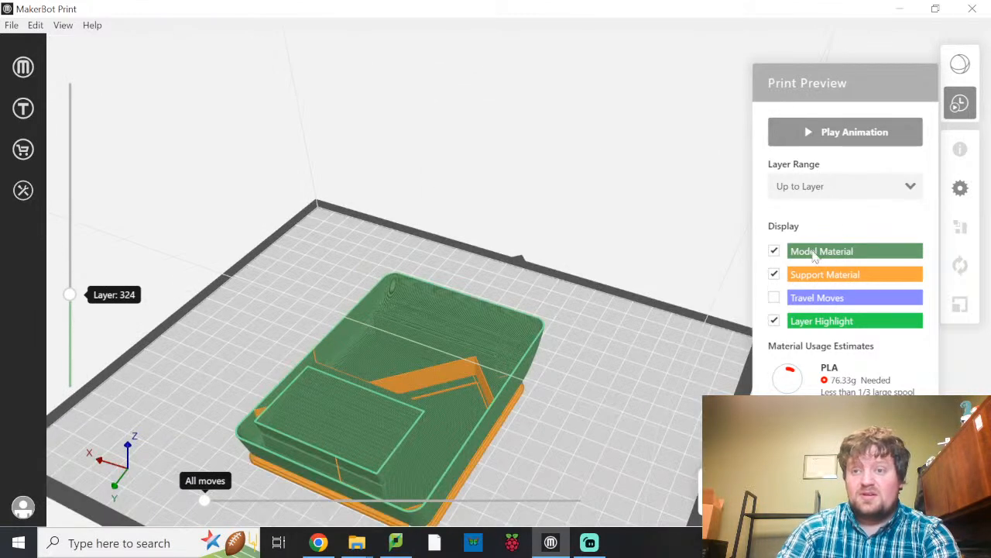
left_click(959, 104)
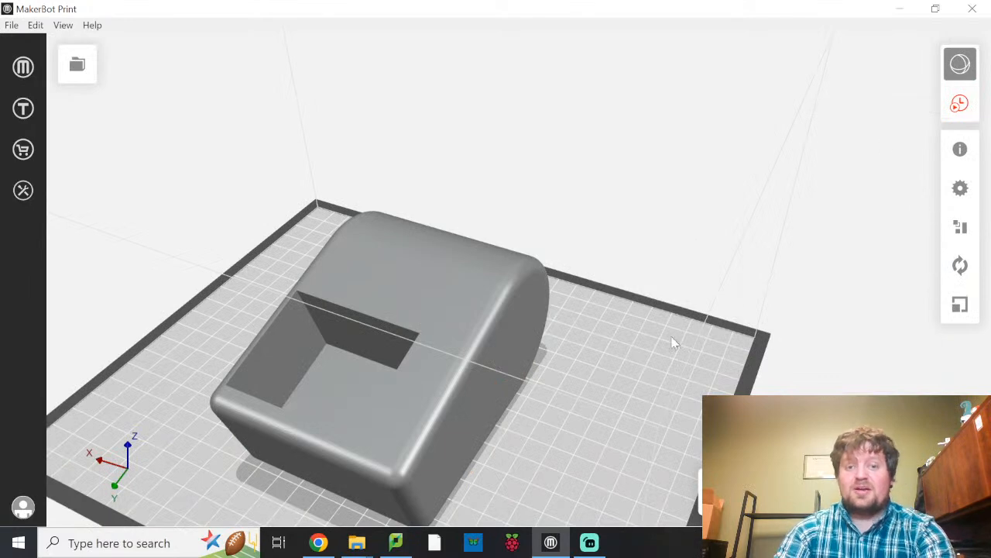
right_click_drag(442, 328, 617, 291)
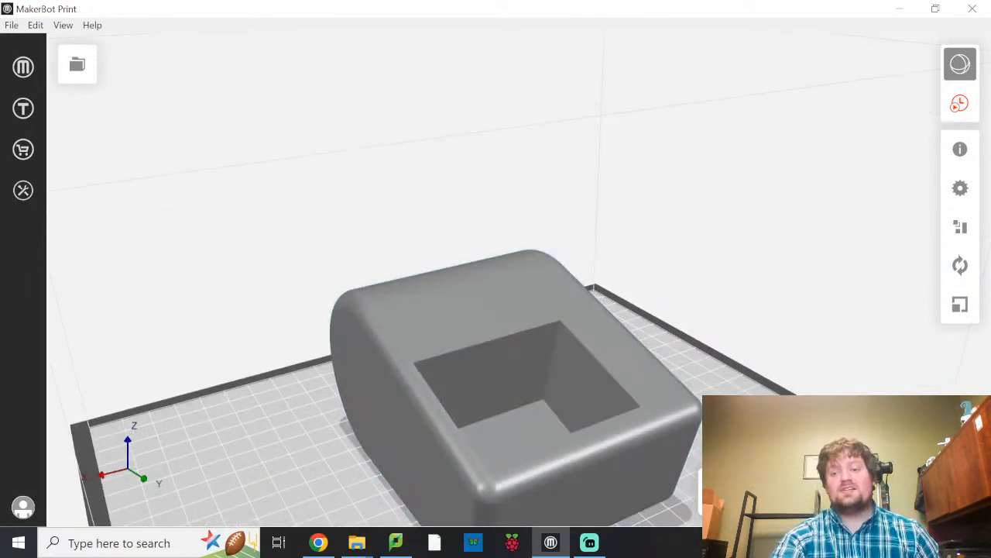
Start exporting the print file and browse from the Desktop through Doane Classes, 2022 Spring, EGR 210 and Vacuum to the VC3DPrint folder.
left_click(922, 492)
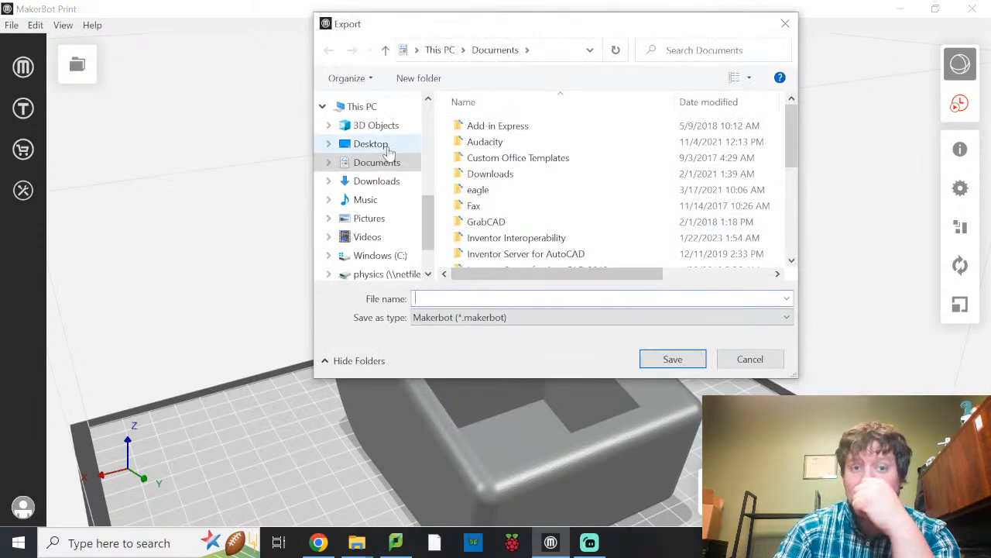
left_click(380, 145)
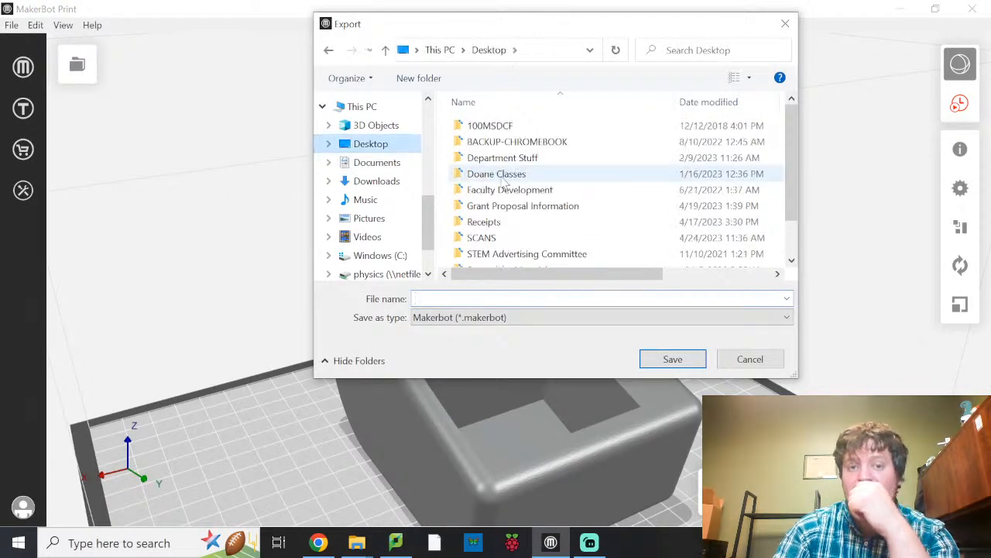
double_click(505, 175)
left_click(522, 267)
double_click(523, 267)
double_click(476, 125)
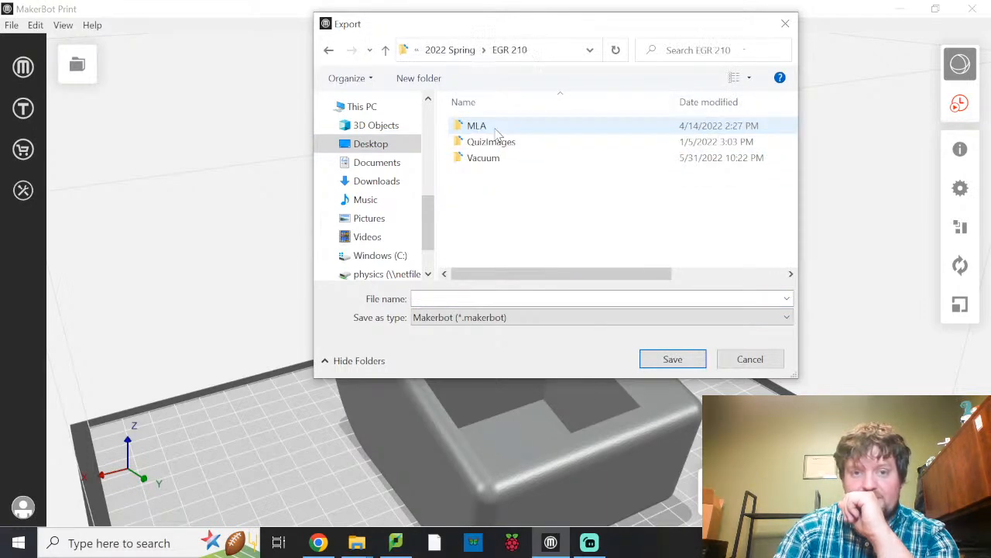
double_click(486, 160)
double_click(500, 140)
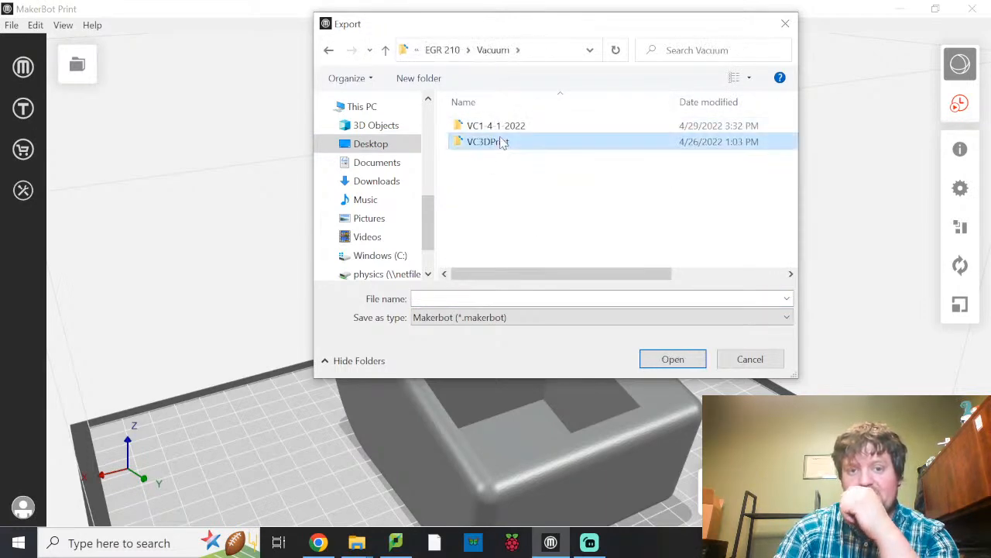
Name the export VacuumBodyPrint and save it as a Makerbot (*.makerbot) file in the VC3DPrint folder.
left_click(489, 298)
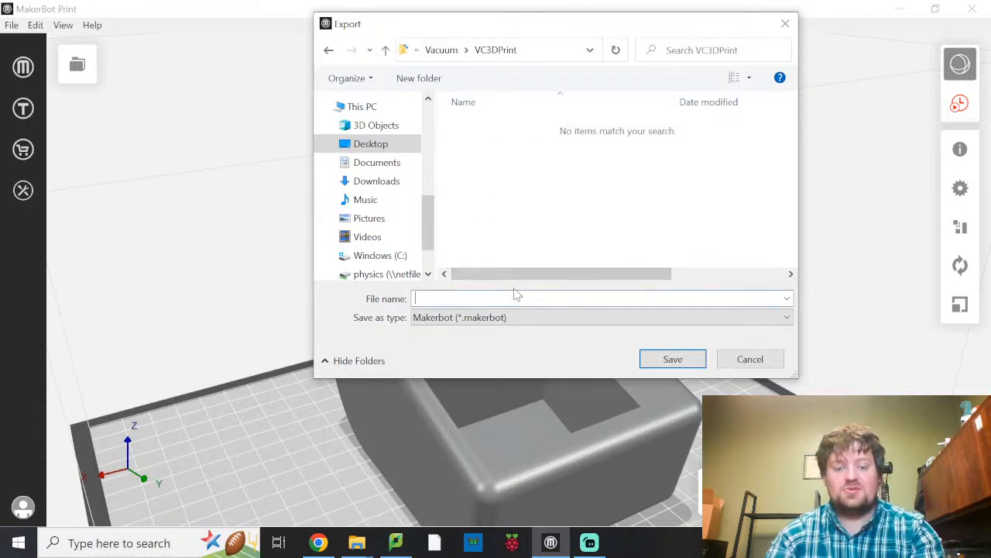
type("Vacuum")
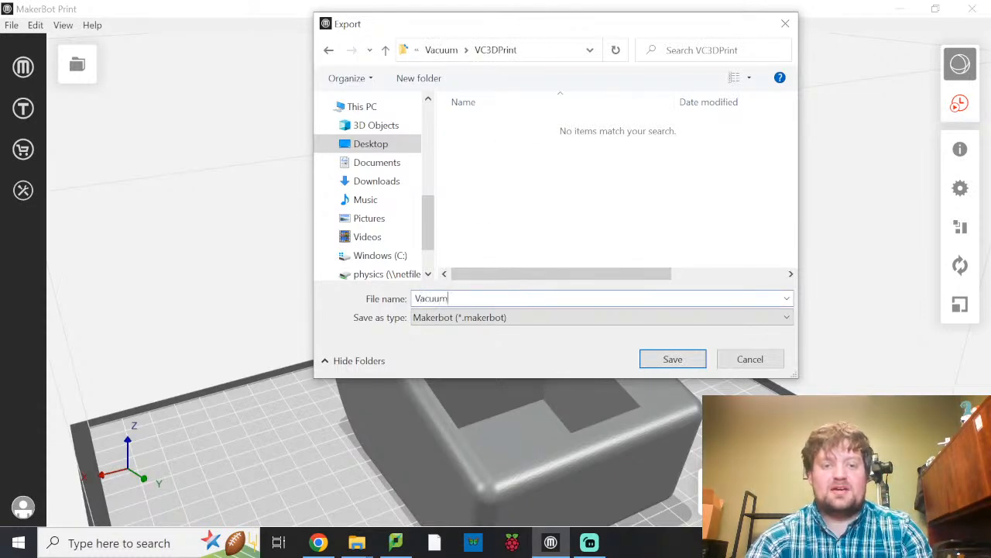
type("BodyPrint")
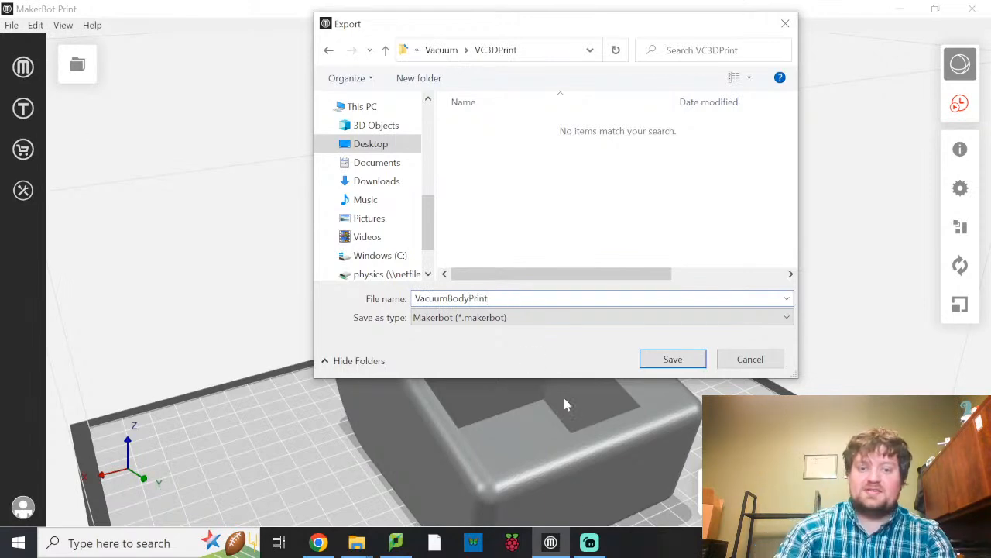
left_click(671, 360)
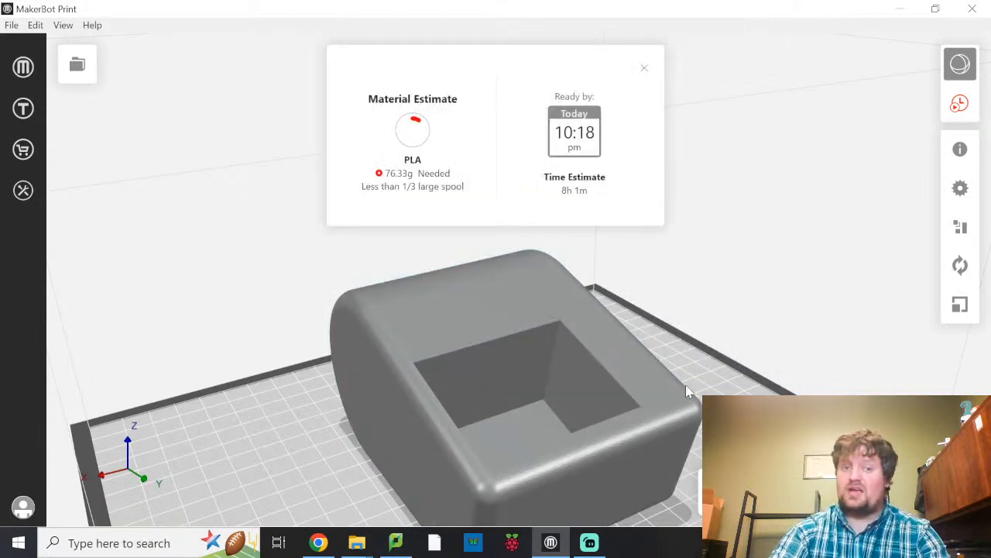